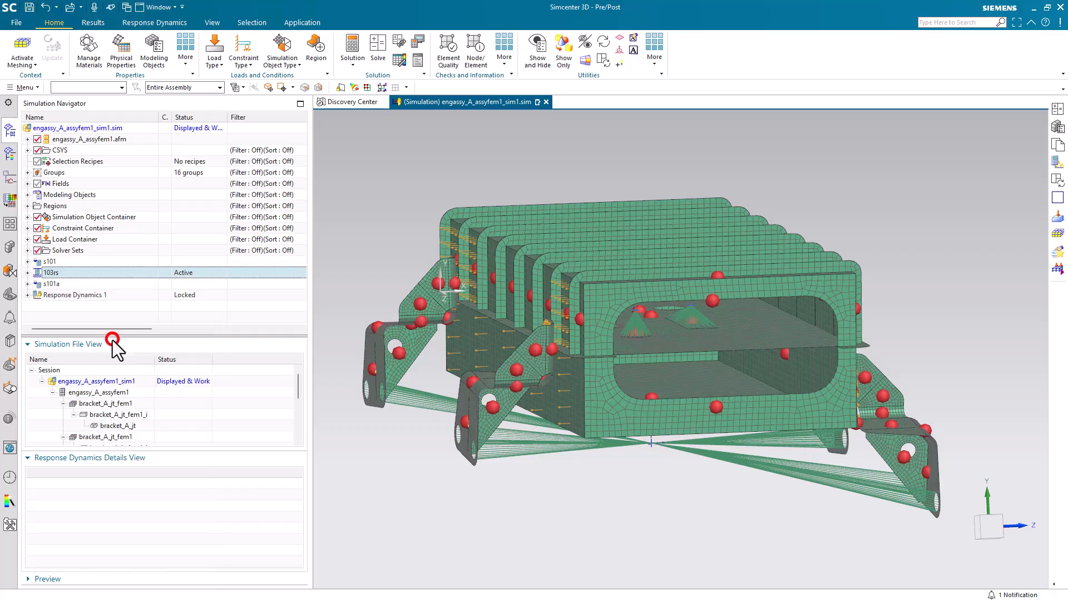
Step: Rename the copied solution as 103rsmeffmass1
right_click(75, 239)
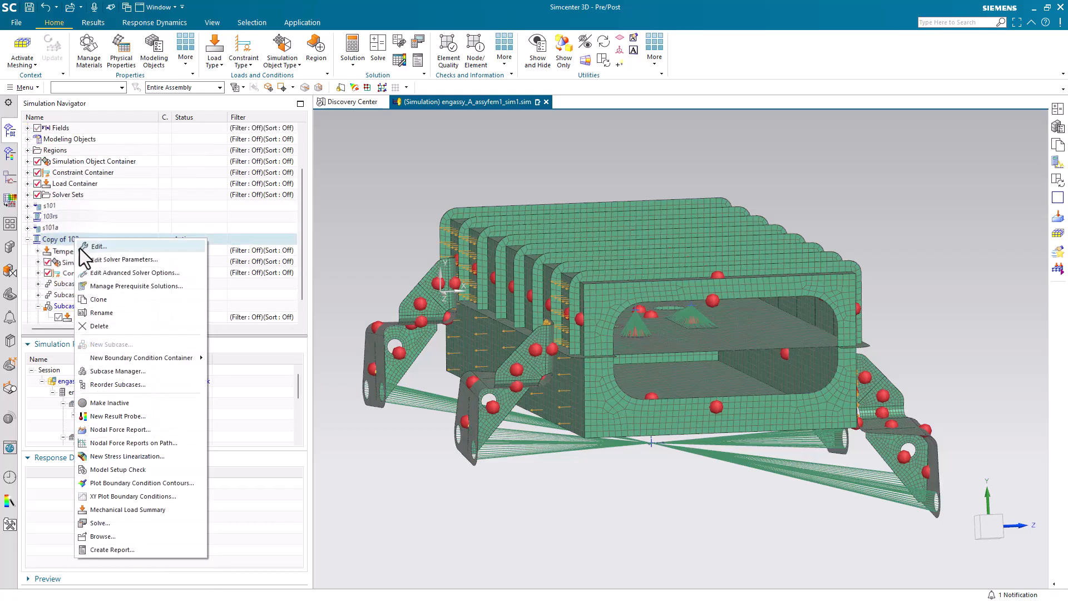
click(108, 312)
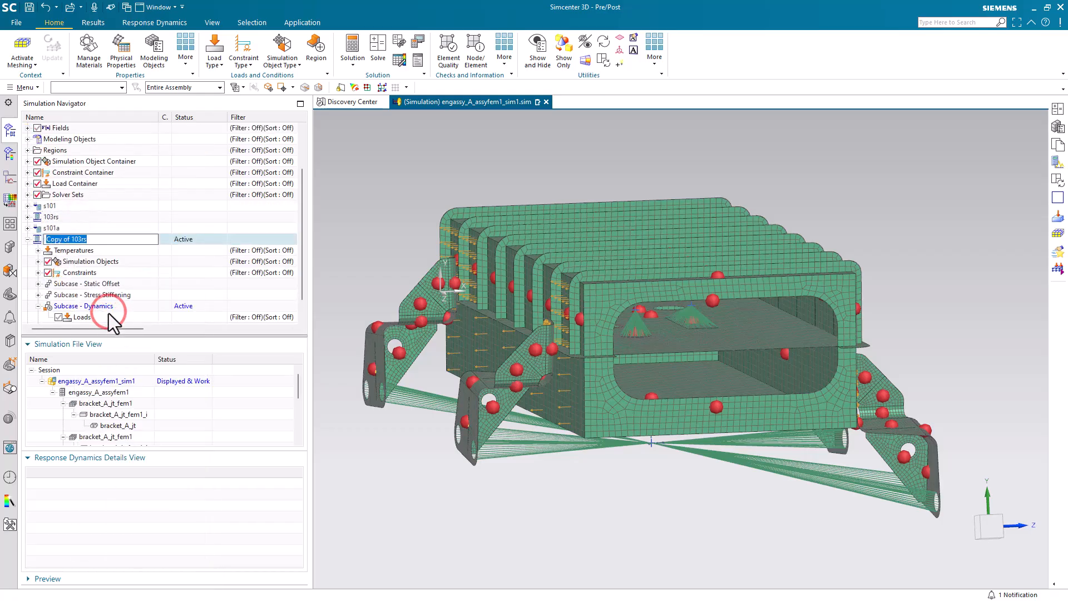
text(103)
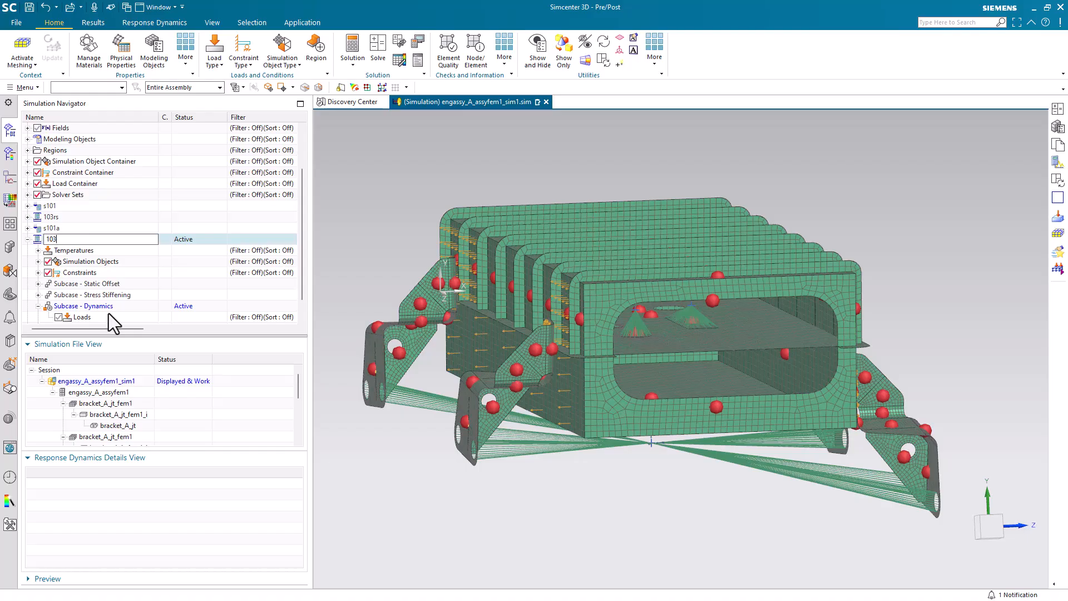
text(rsmeffmass1)
key(Return)
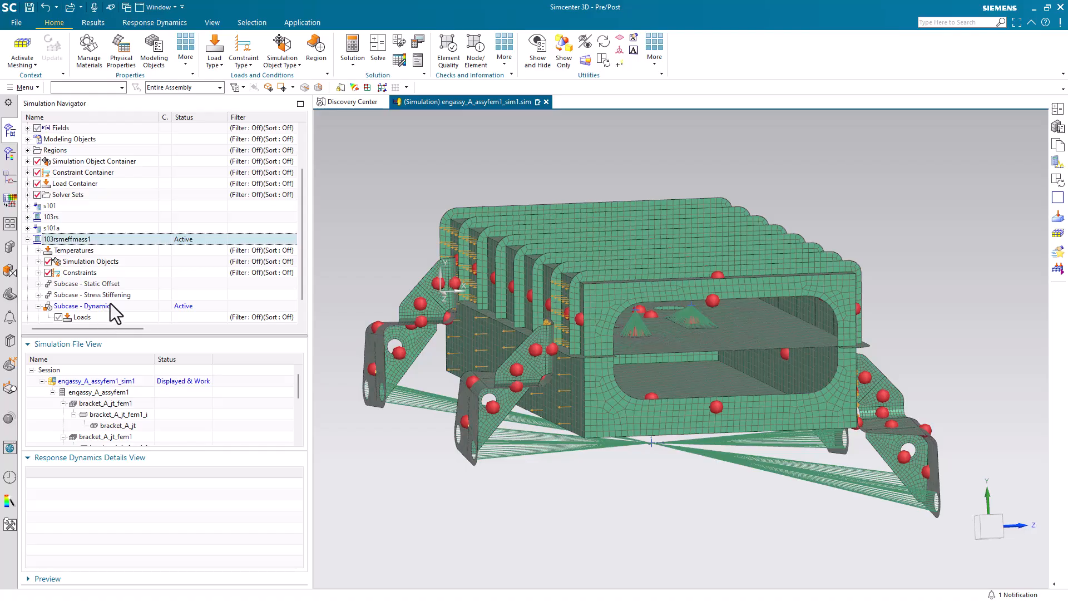
Step: Edit the Dynamics subcase's output requests through a copy, showing the options for SOL 103 Real Eigenvalues
right_click(109, 307)
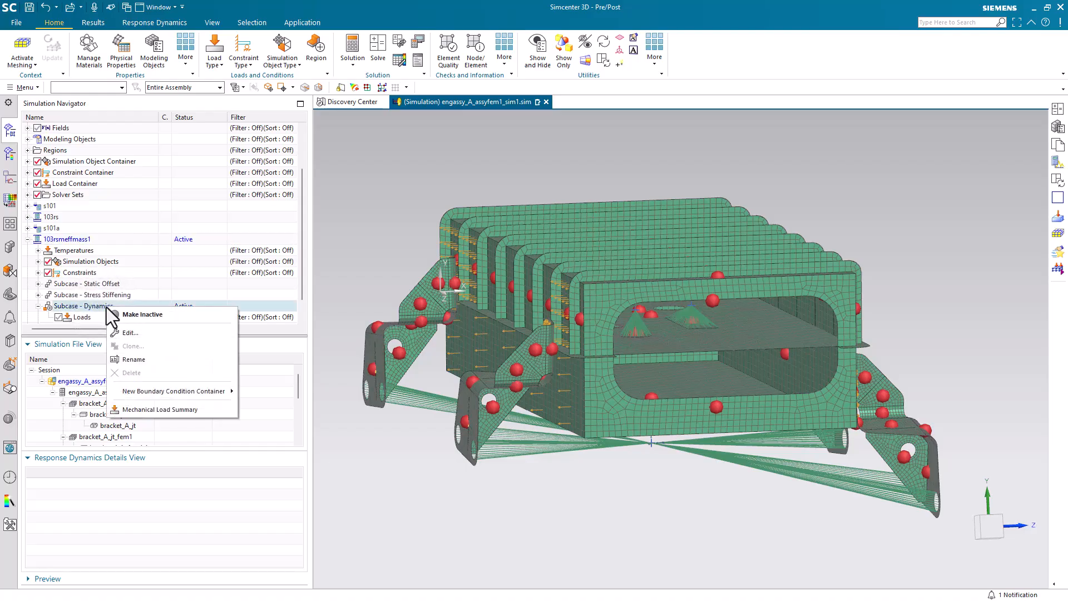
click(119, 333)
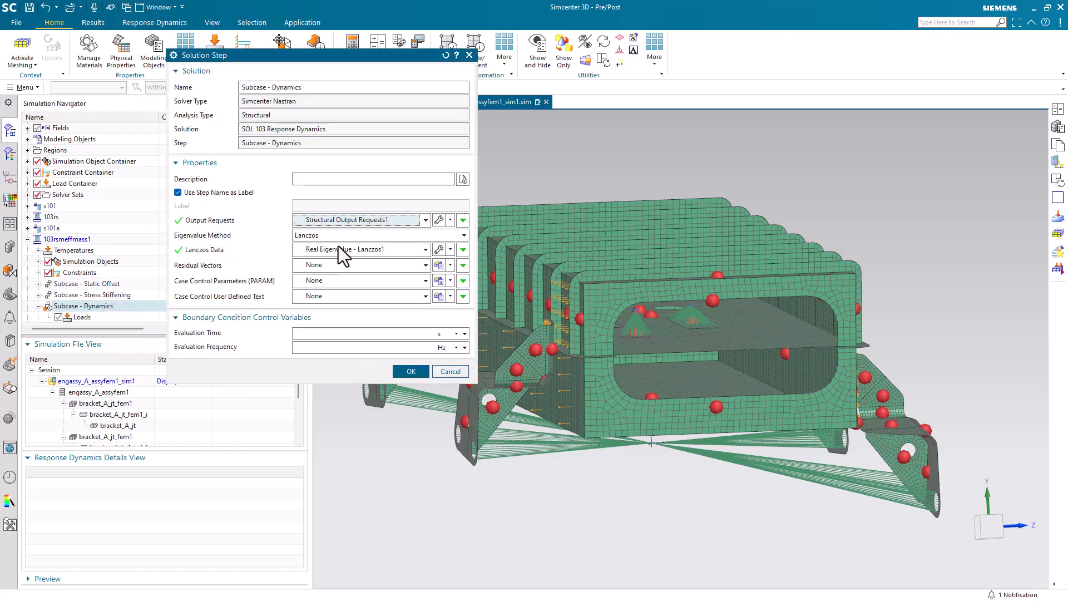
click(451, 221)
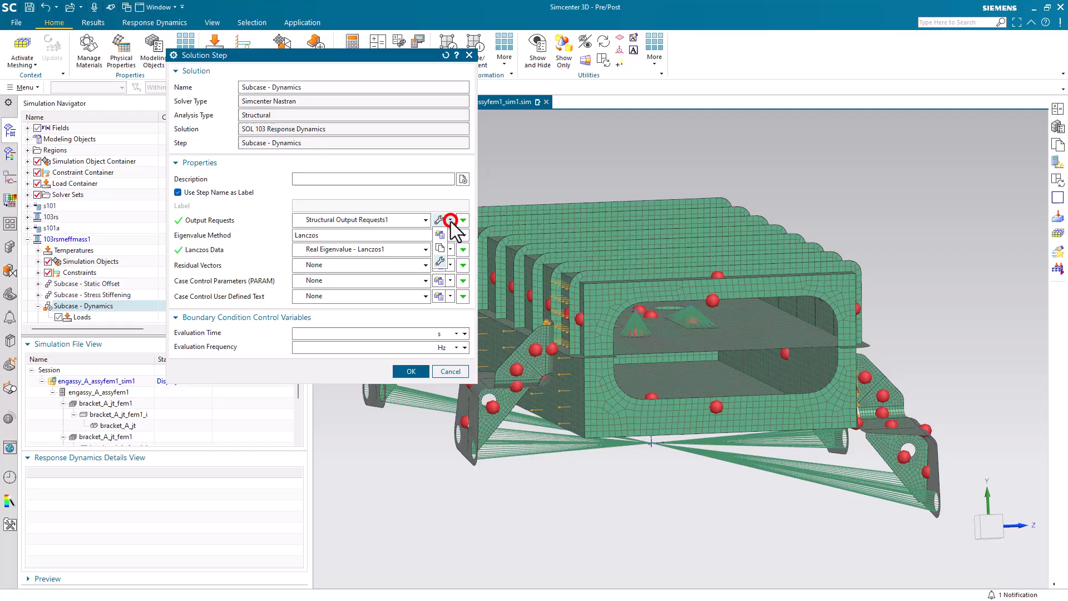
click(438, 249)
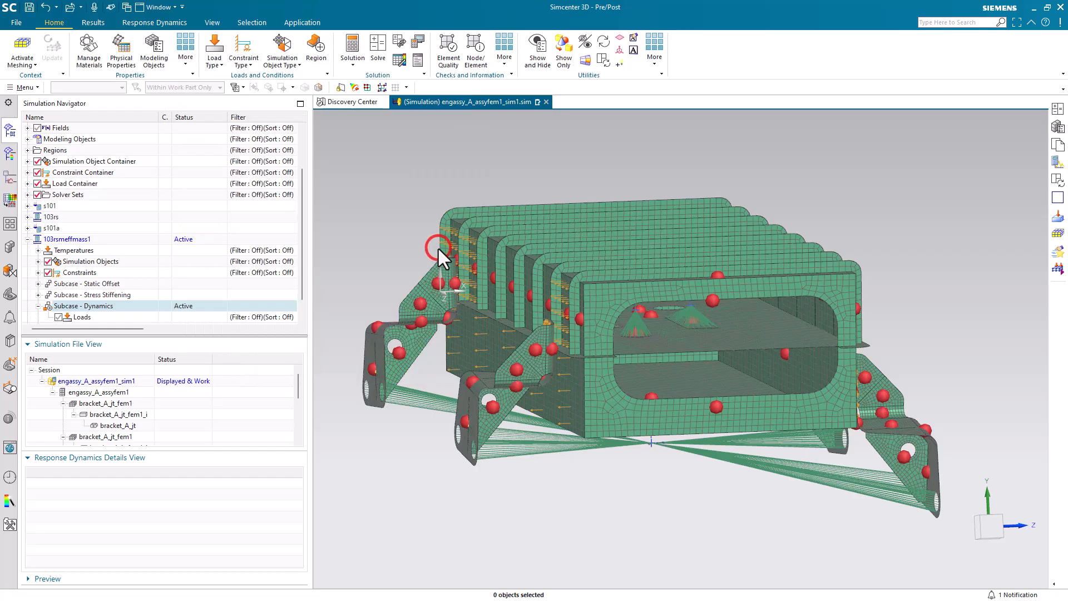
click(285, 204)
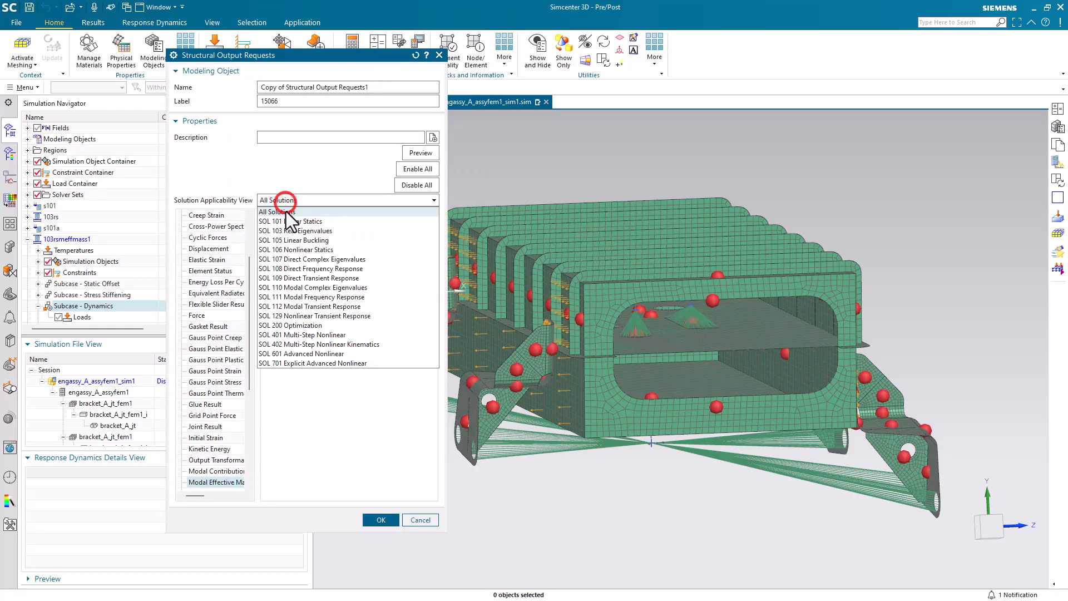
click(292, 229)
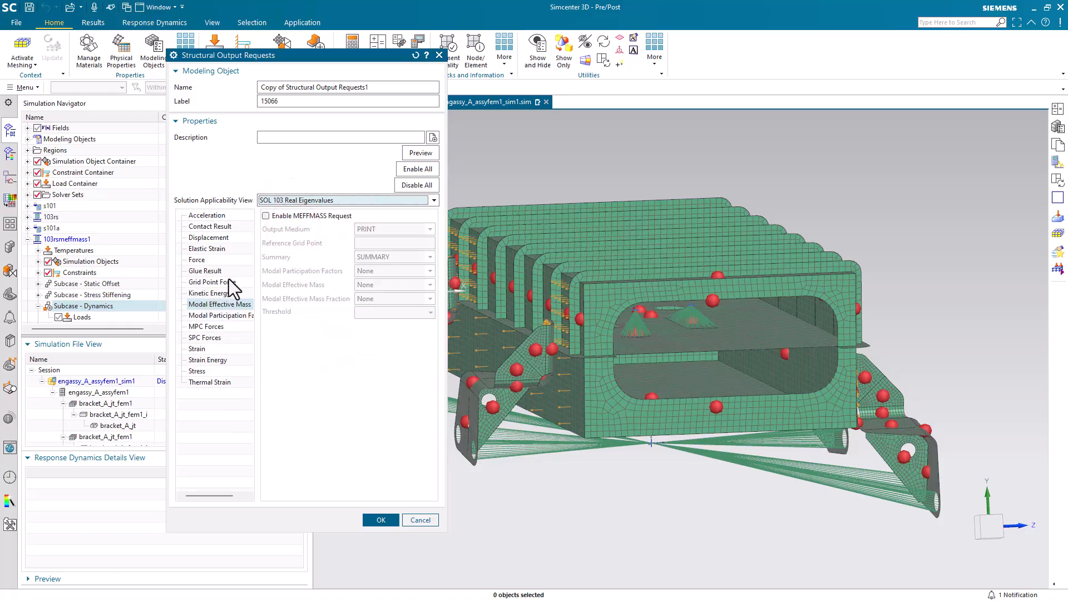
Step: Enable the MEFFMASS request with PLOT output medium, PARTFAC participation factors and a threshold of .01
click(276, 216)
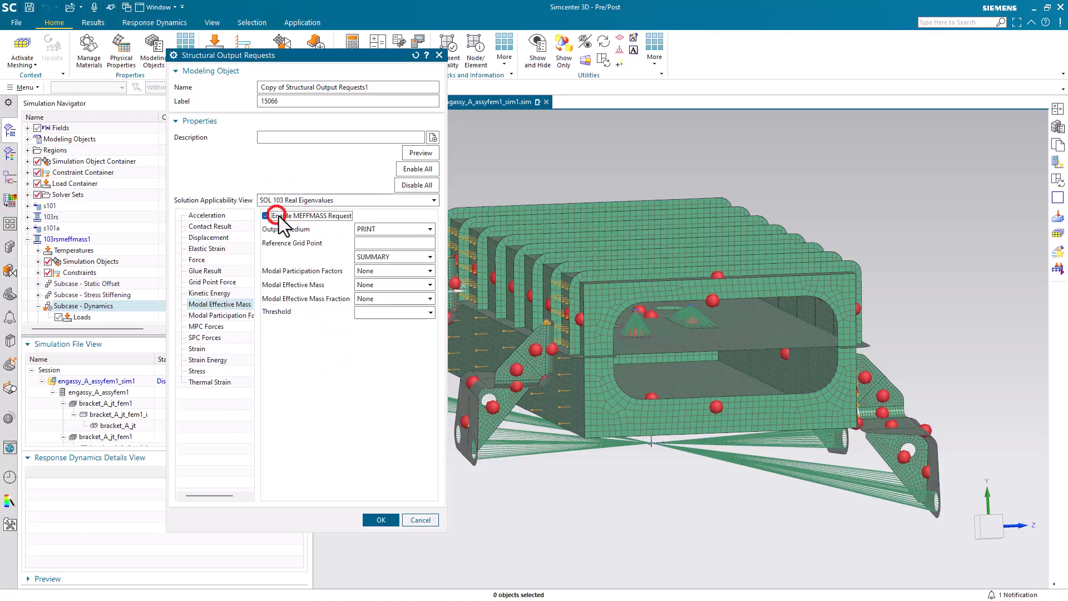
click(368, 229)
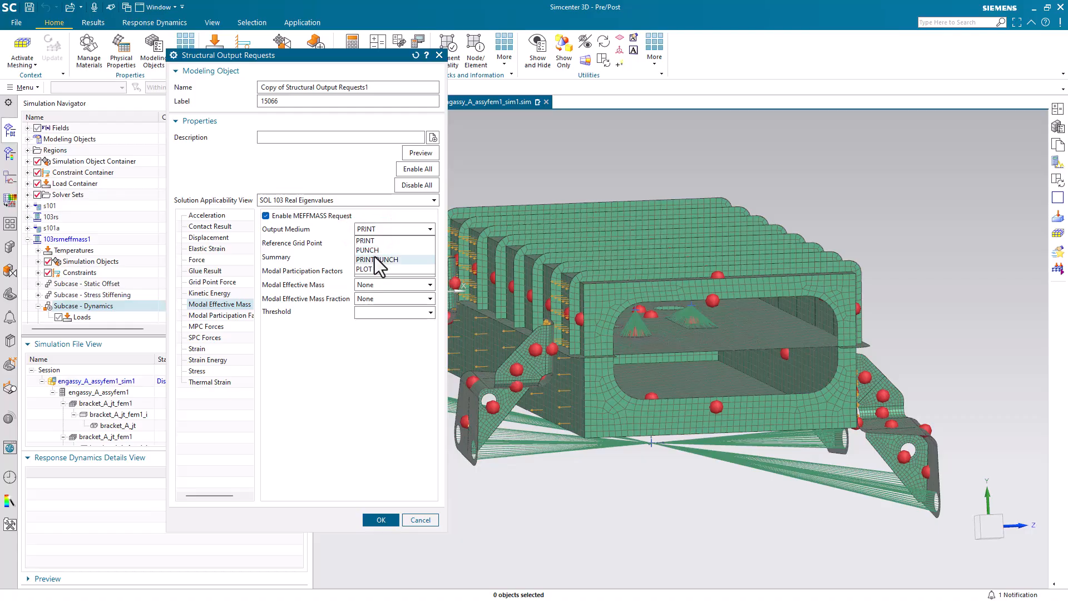
click(376, 269)
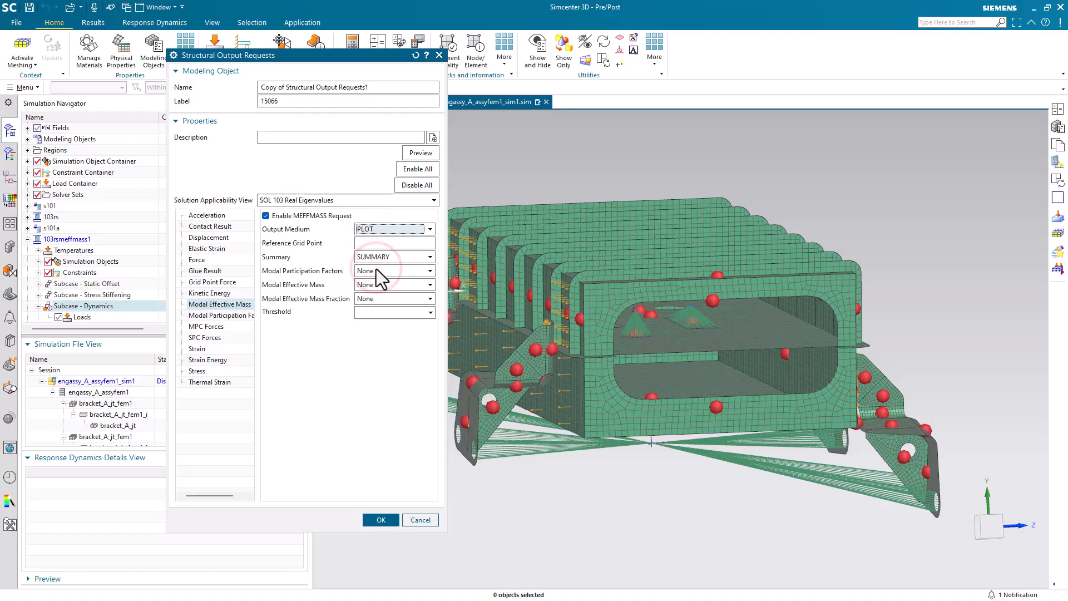
click(376, 269)
click(376, 283)
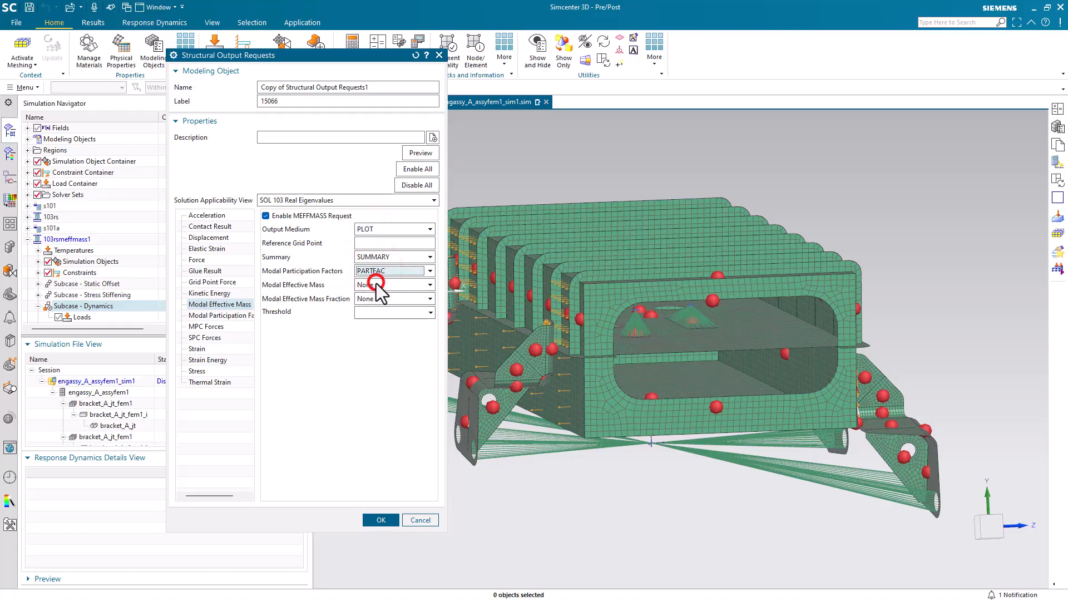
click(376, 314)
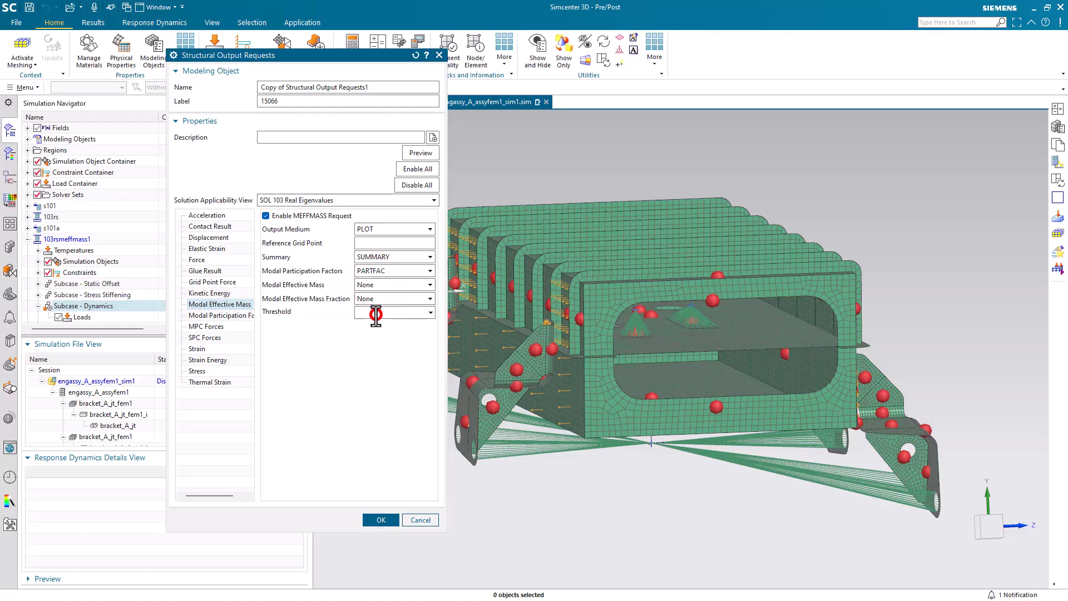
text(.01)
Step: Rename the output request to meffmass1 Structural Output Requests1 and apply it to the Dynamics subcase
drag(284, 88, 253, 89)
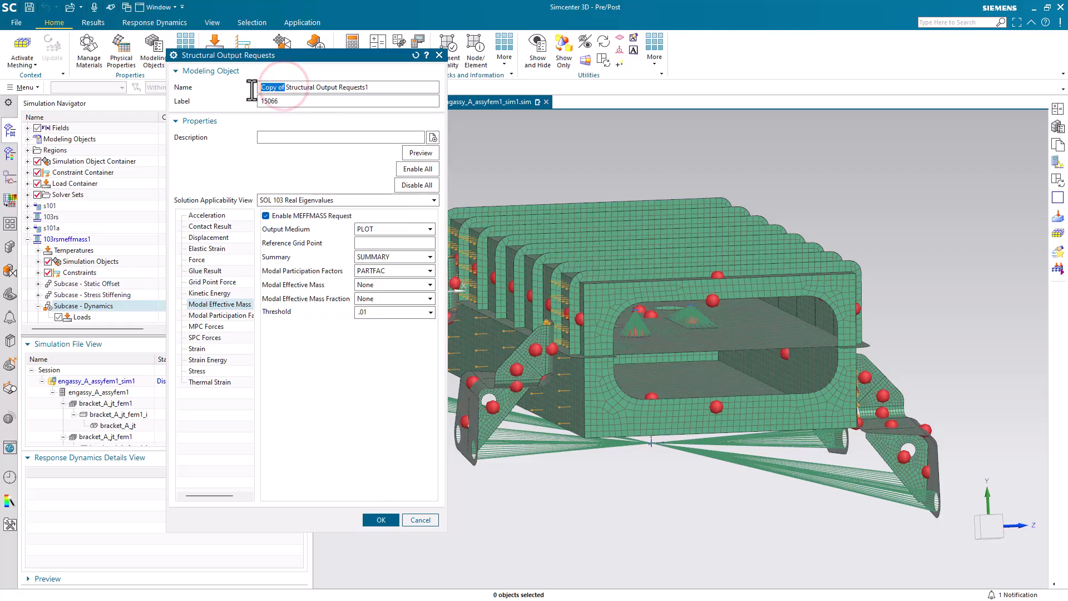
text(meffmass)
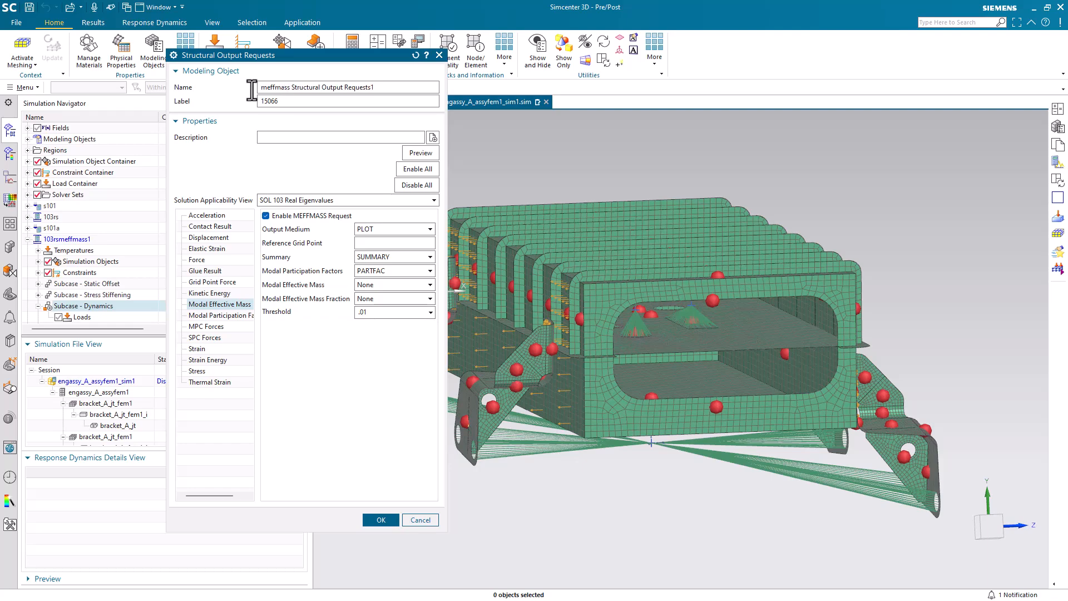
text(1)
click(389, 520)
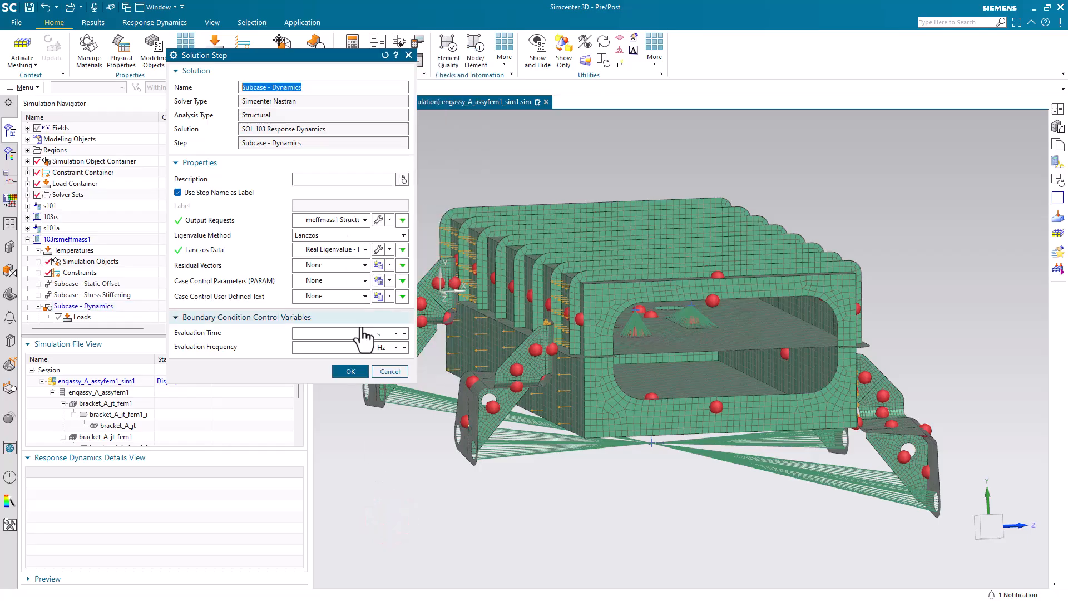
click(363, 372)
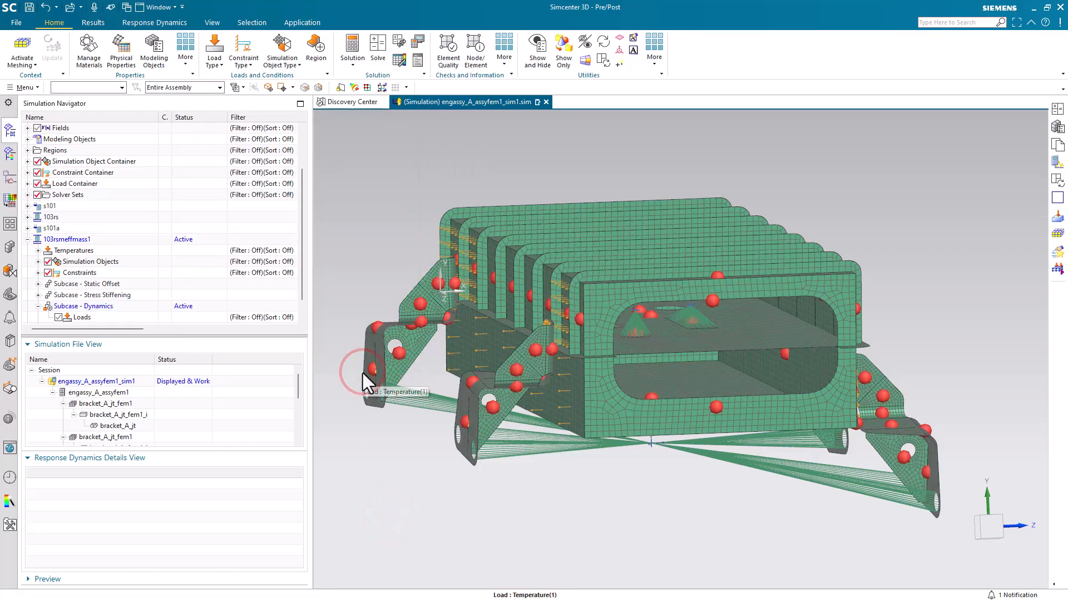
Step: Solve the active 103rsmeffmass1 solution and close the solver monitor and information windows
click(376, 53)
click(284, 212)
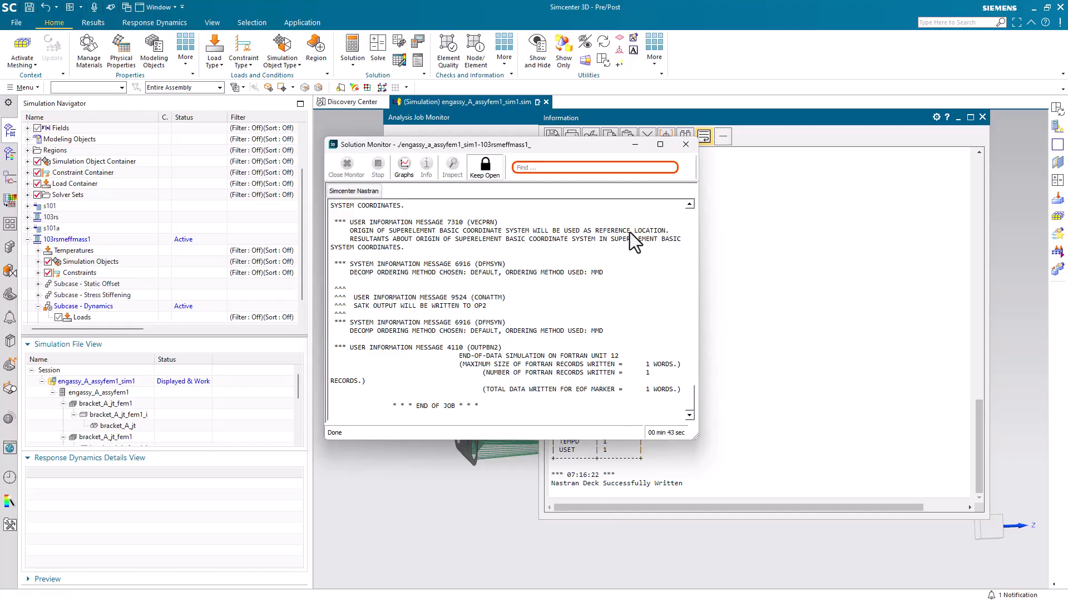
click(685, 144)
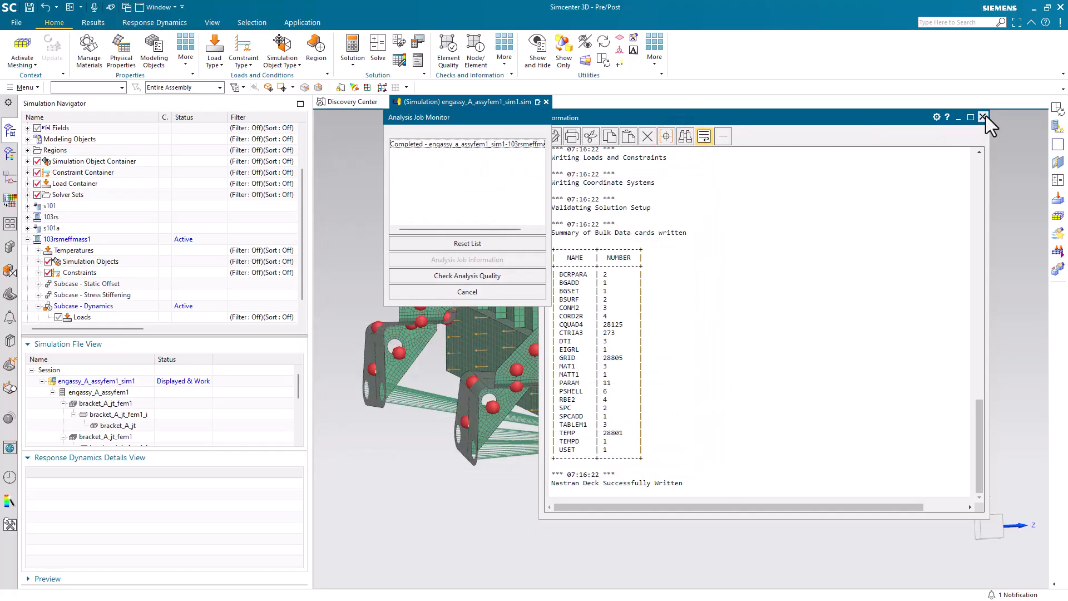
click(983, 116)
click(488, 292)
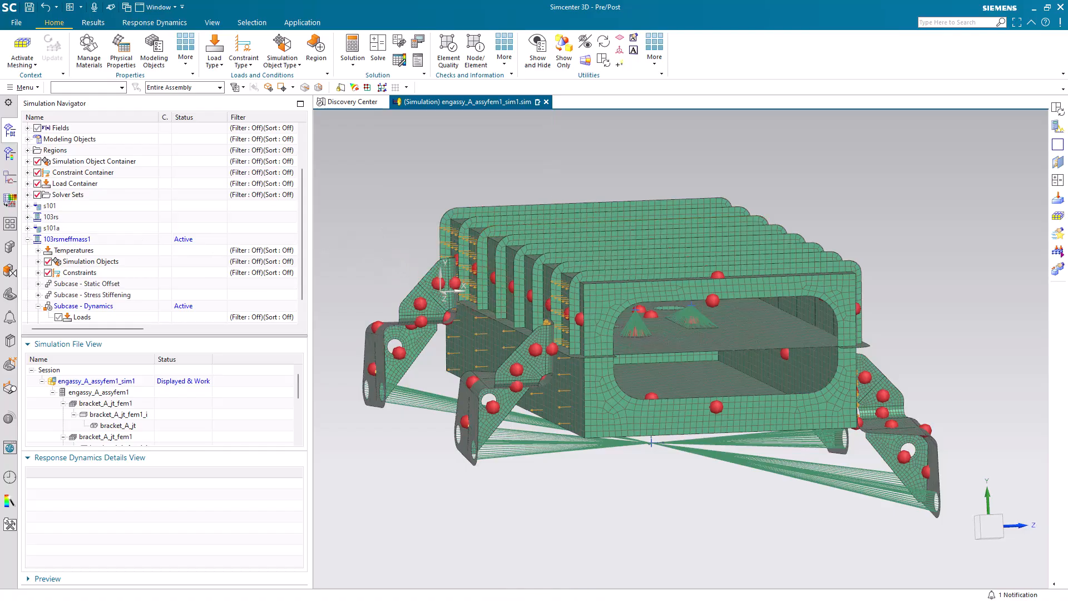
Step: Inspect the solver result files in the working folder
drag(0, 54, 609, 79)
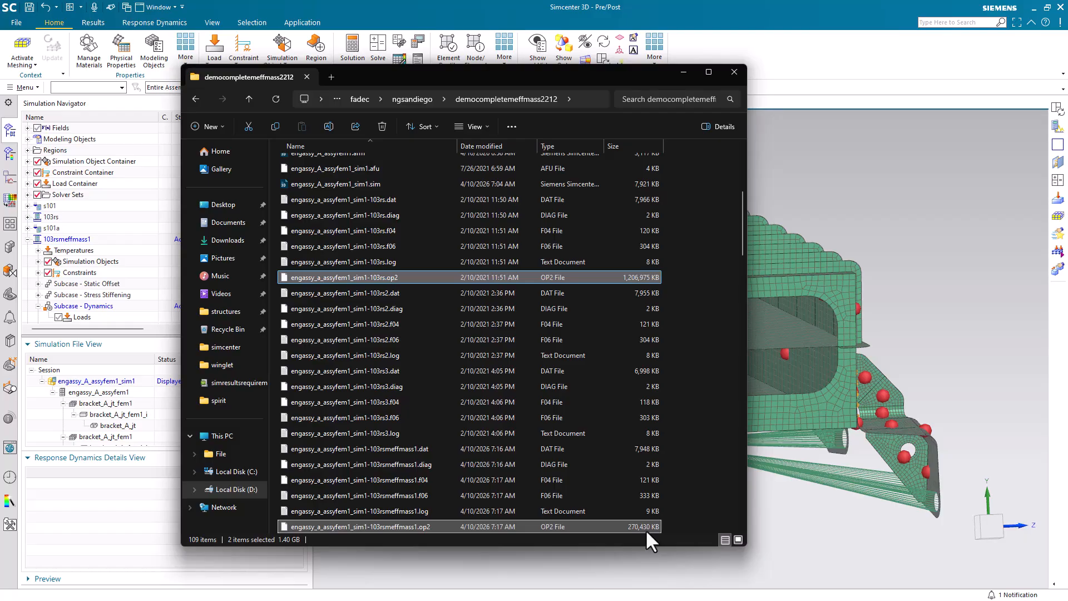
click(683, 72)
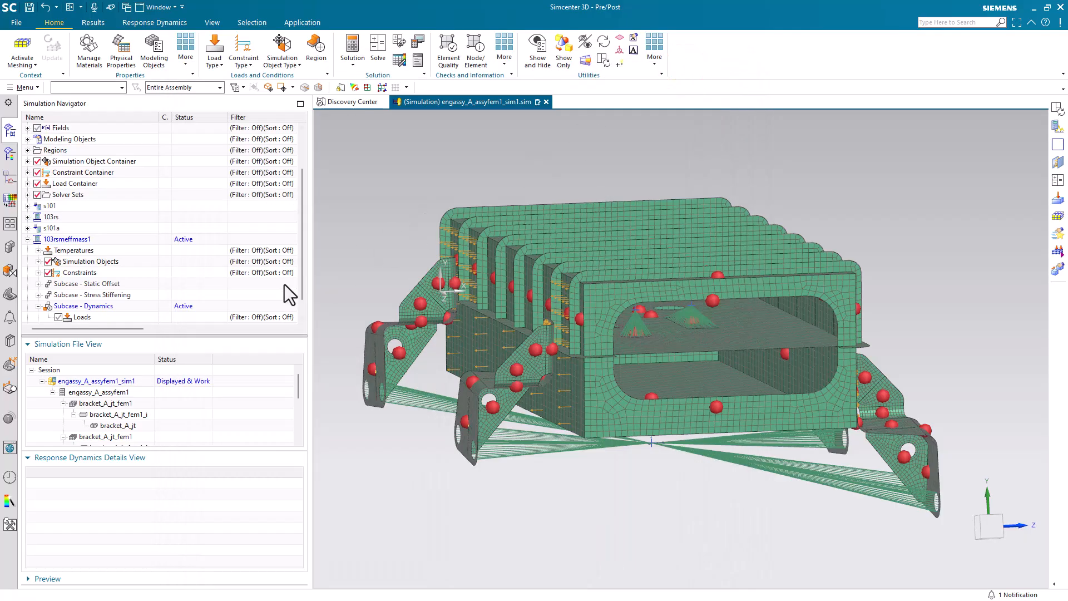
Step: Create a new Response Dynamics analysis based on the 103rsmeffmass1 solution
scroll(285, 284, down, 1)
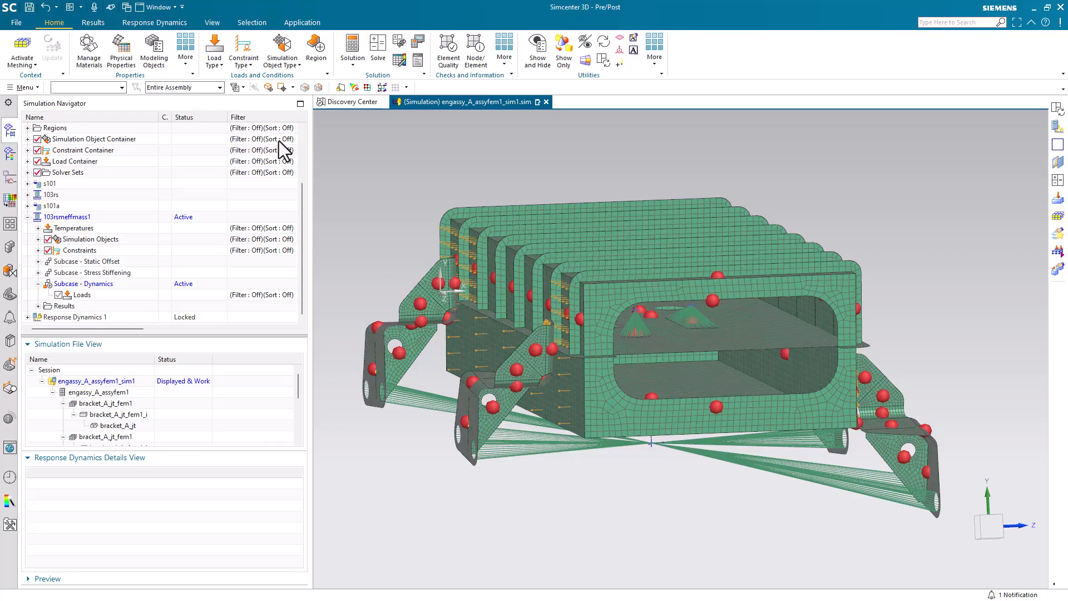
click(159, 24)
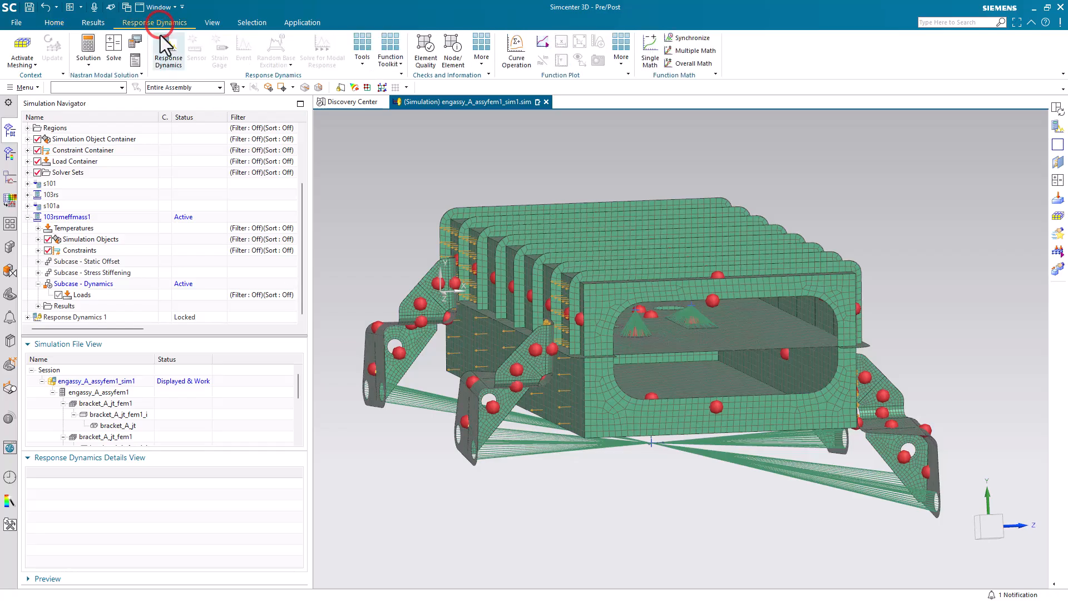
click(159, 44)
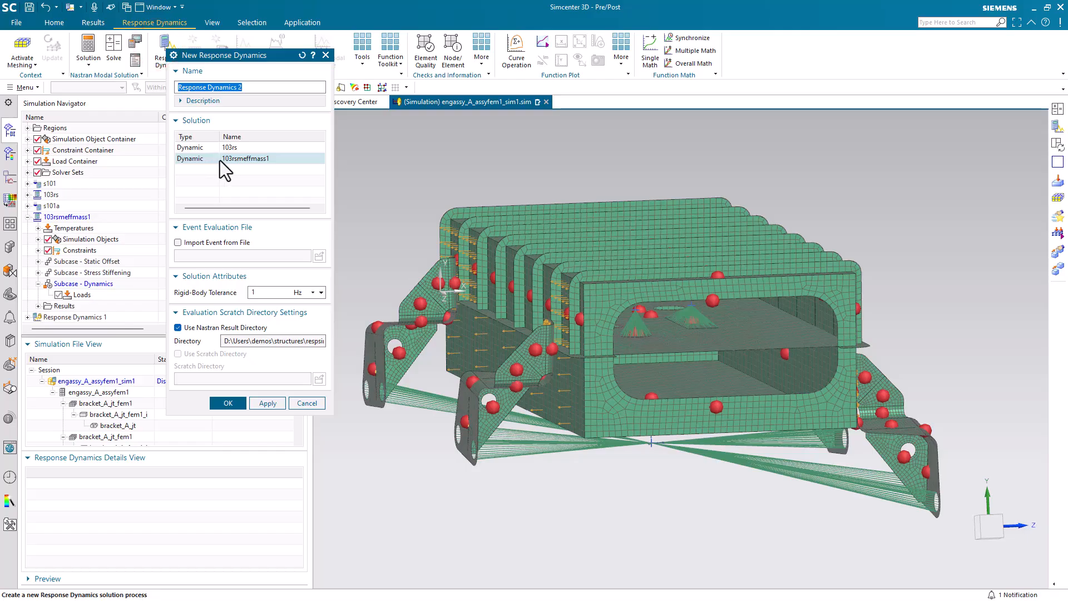
click(233, 398)
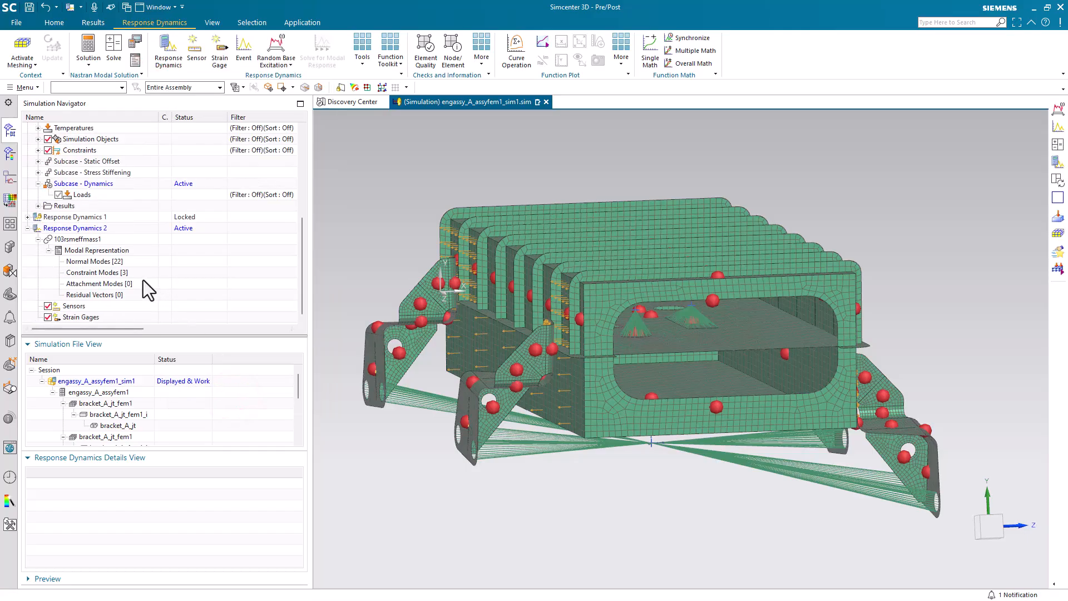
Step: Compare the normal-mode tables of the new Response Dynamics 2 and the existing Response Dynamics 1
click(110, 262)
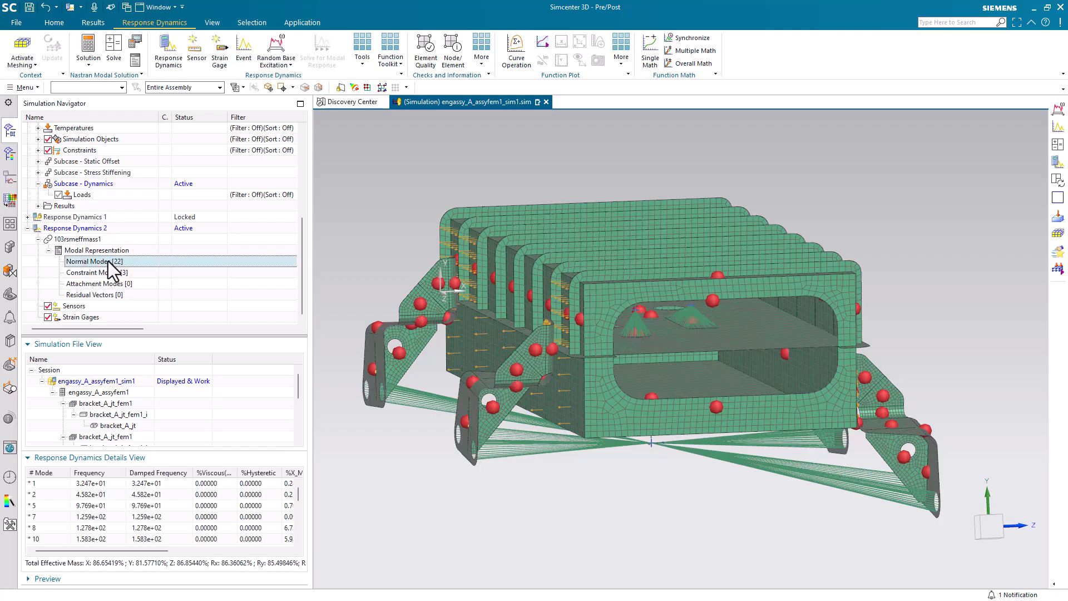
click(27, 217)
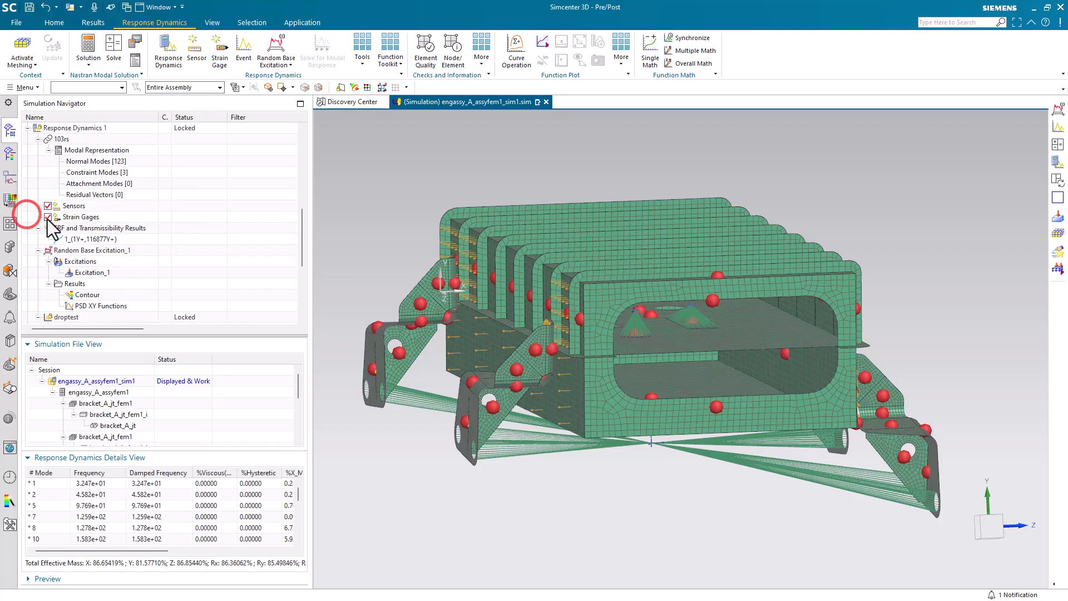
click(101, 160)
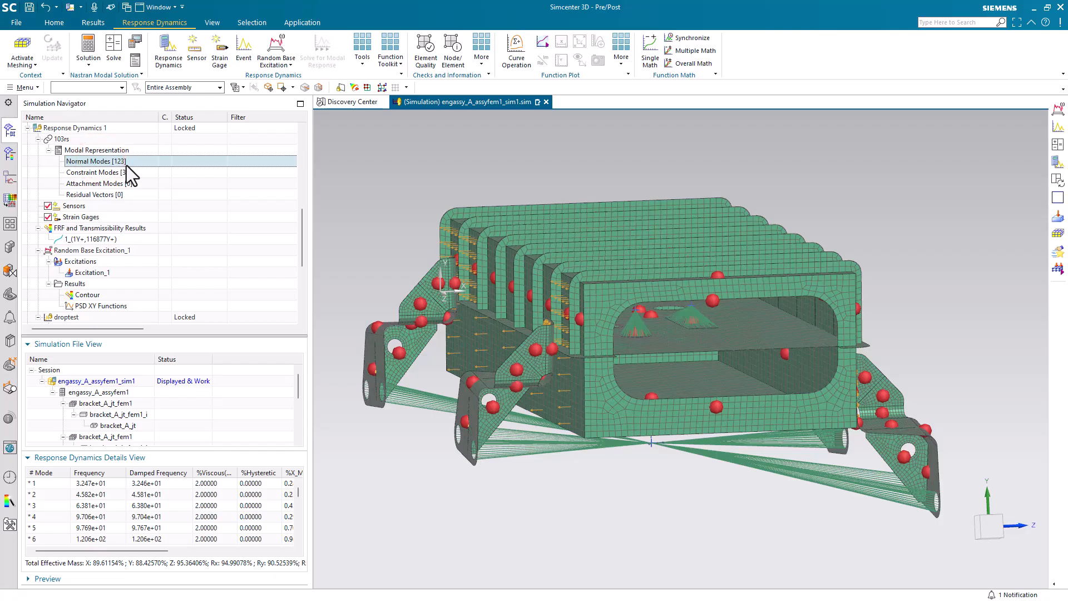
scroll(126, 166, down, 5)
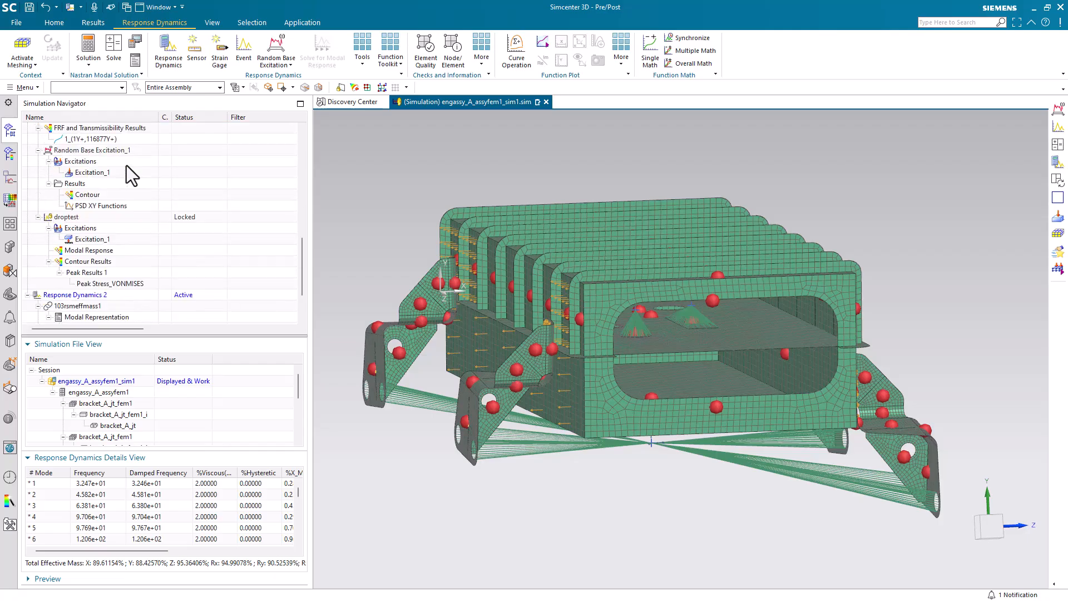
click(109, 260)
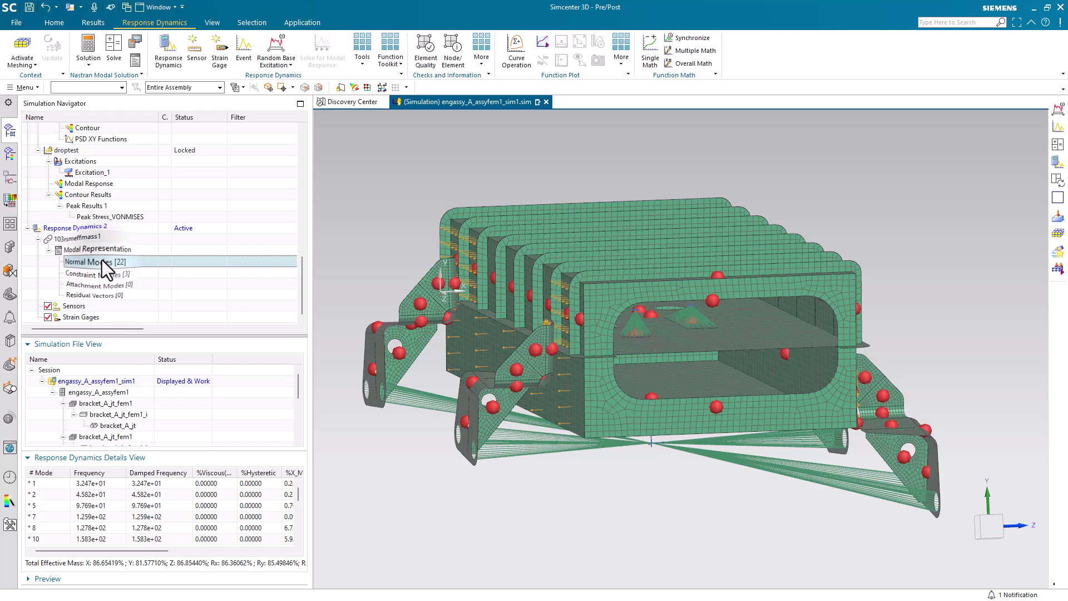
Step: Set a 2% viscous damping factor on the normal modes of Response Dynamics 2
right_click(102, 260)
click(142, 332)
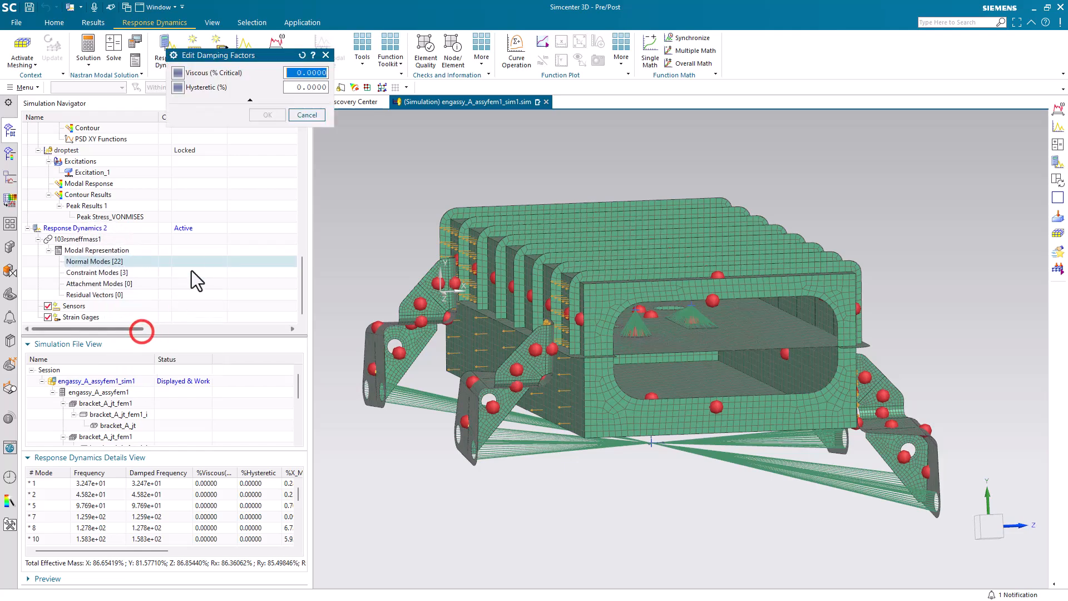
text(2)
key(Return)
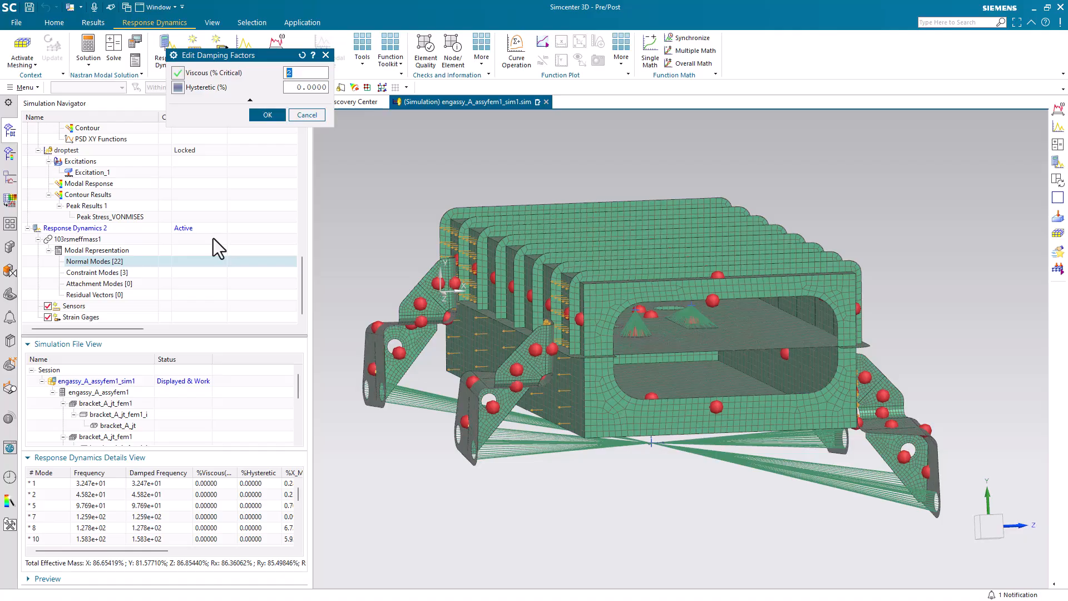
click(263, 117)
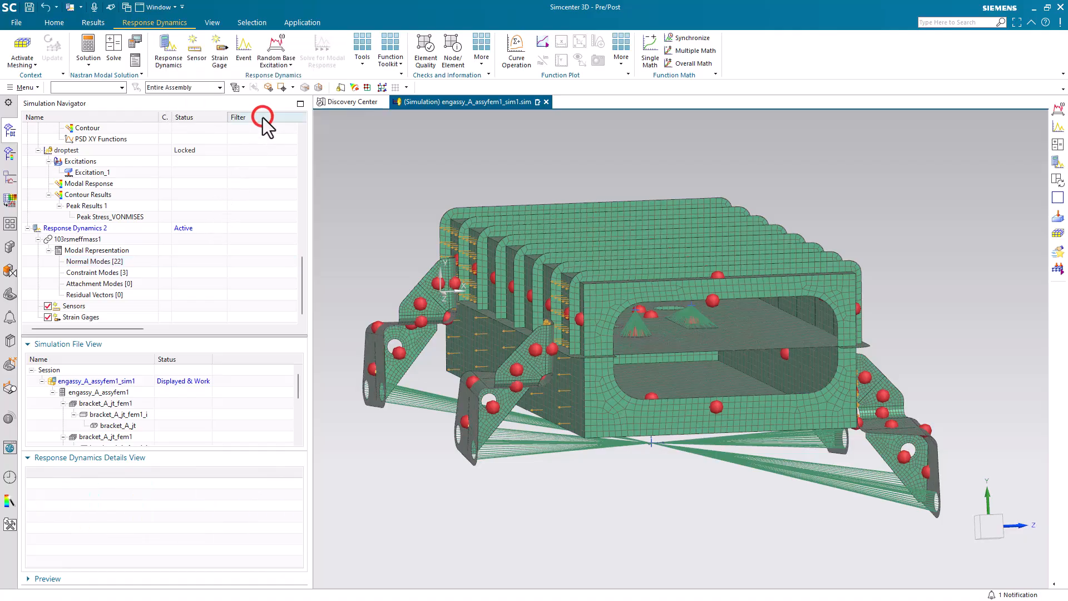
Step: Widen the navigator and examine the damped normal-mode table of Response Dynamics 2 against Response Dynamics 1
click(115, 260)
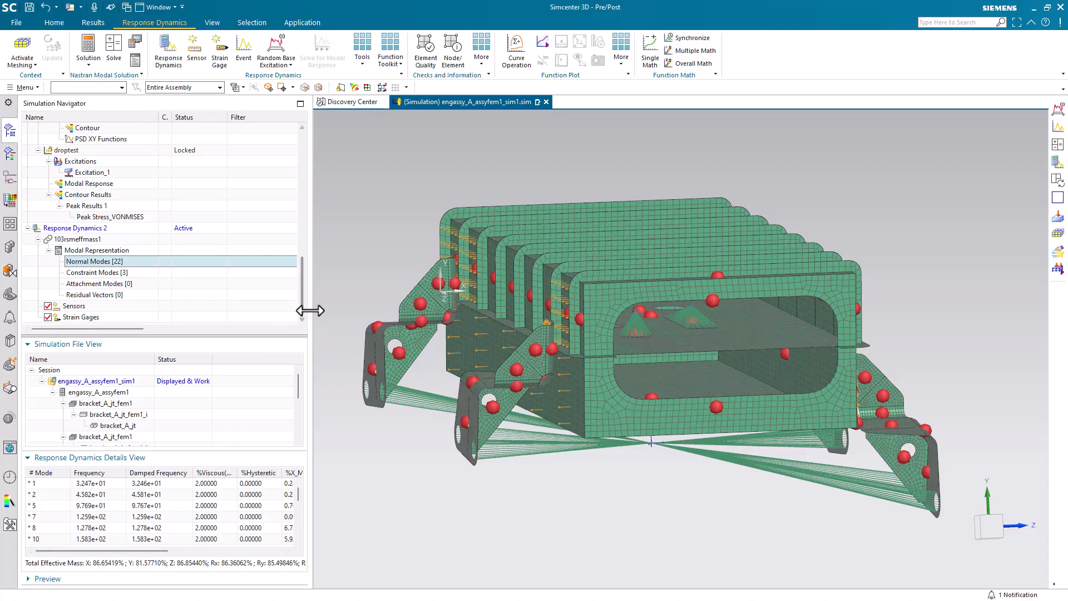
drag(311, 310, 561, 337)
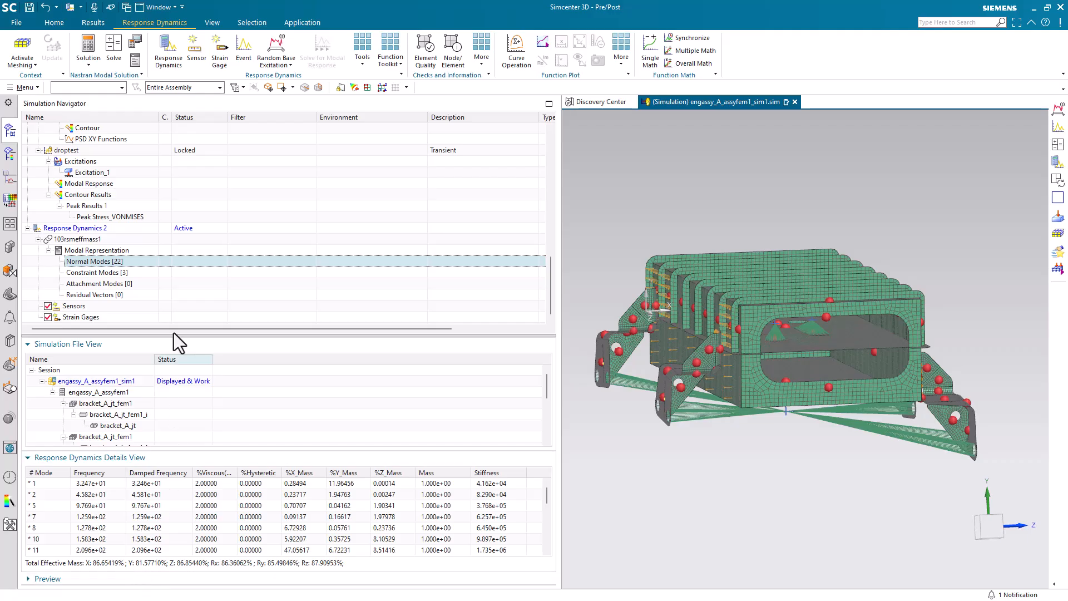
scroll(156, 225, up, 4)
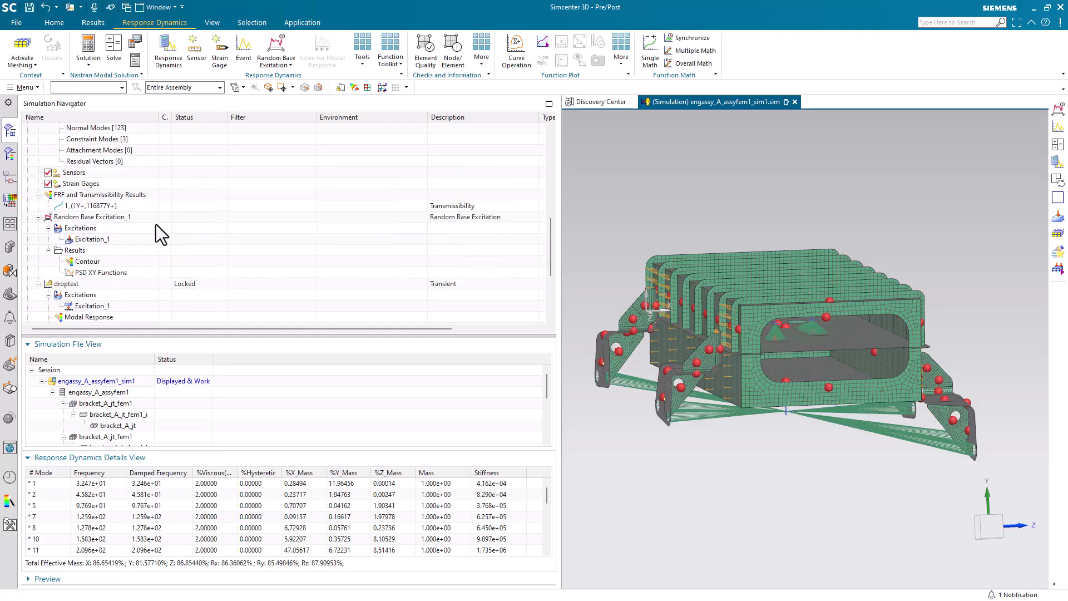
scroll(156, 225, up, 1)
click(103, 160)
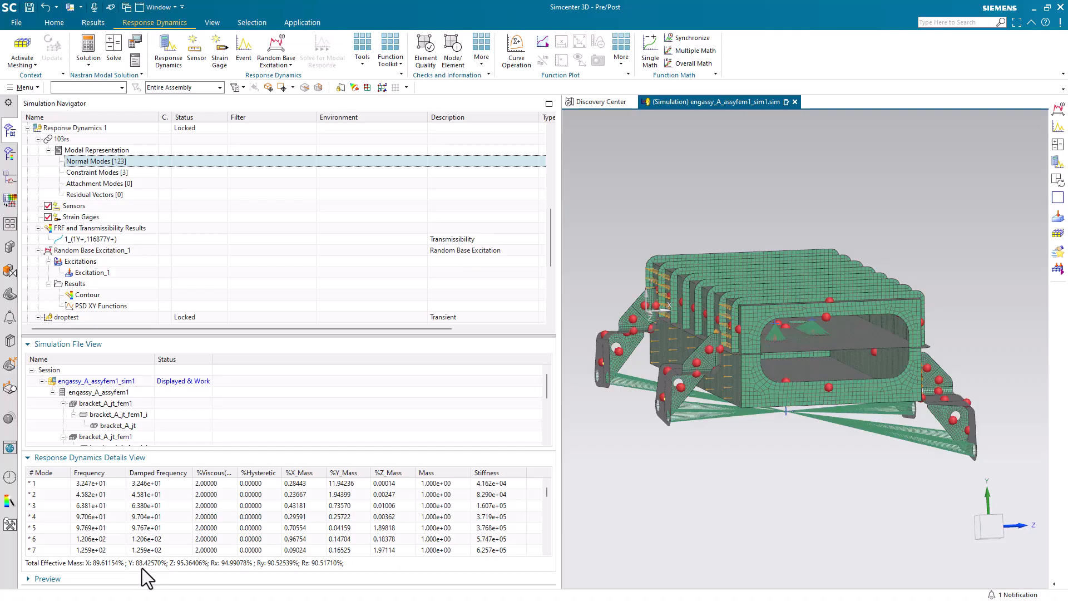
scroll(146, 268, down, 5)
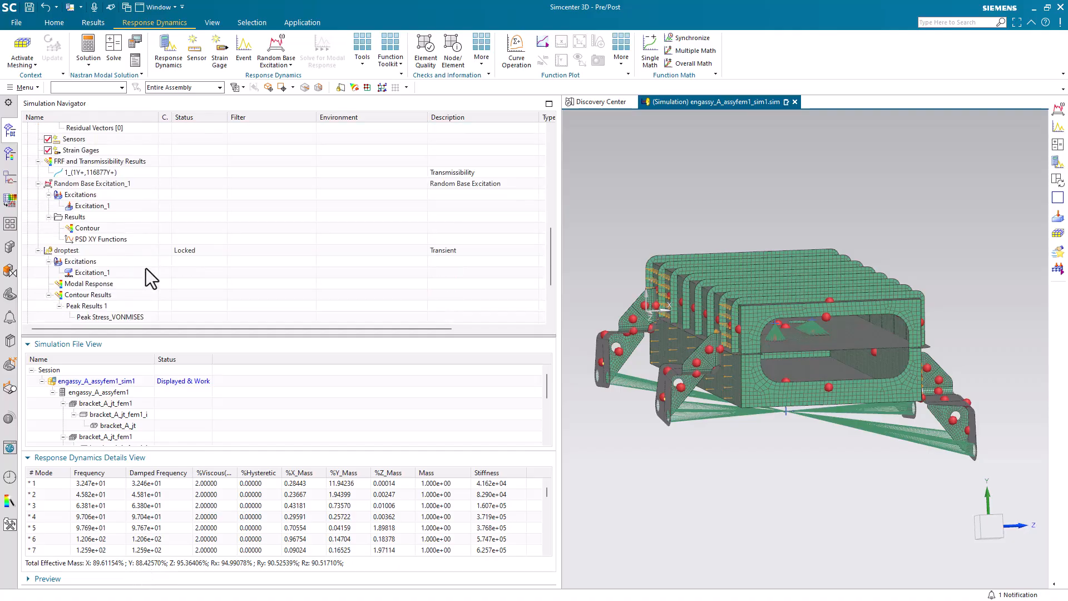
click(112, 262)
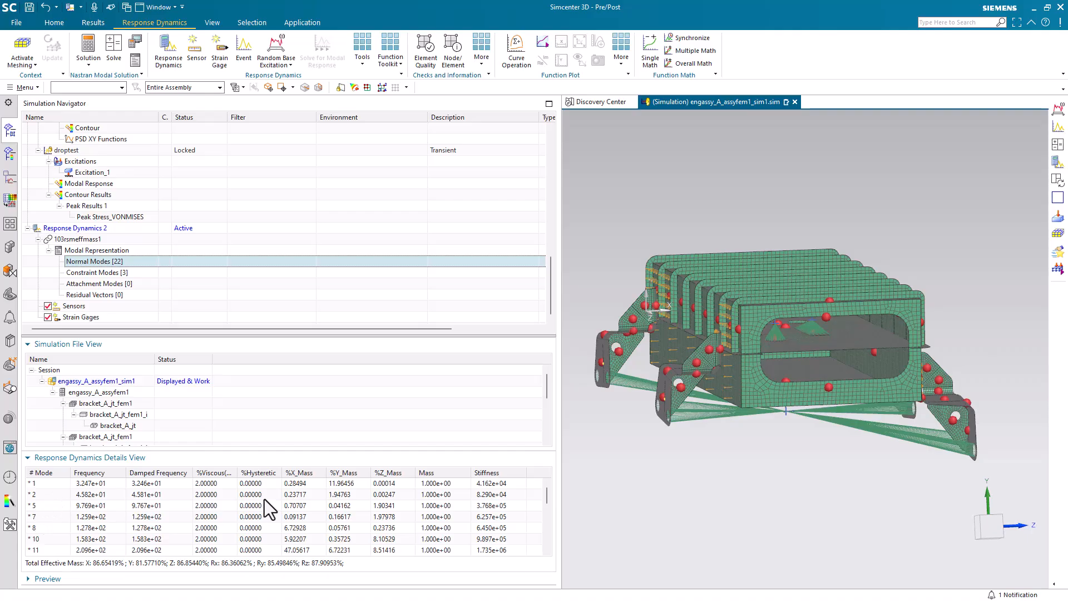
click(337, 495)
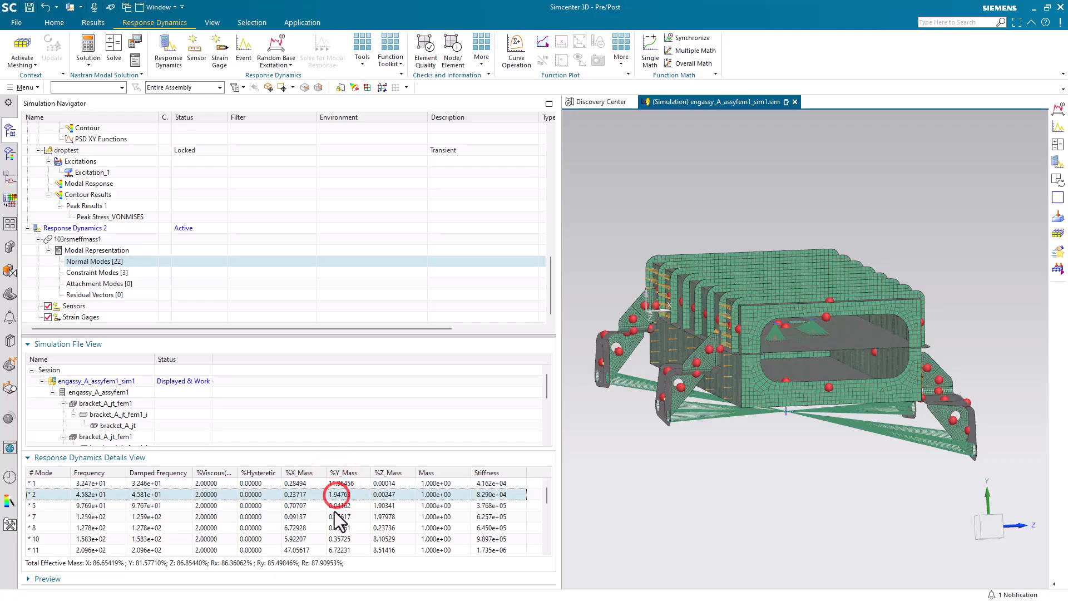
click(384, 506)
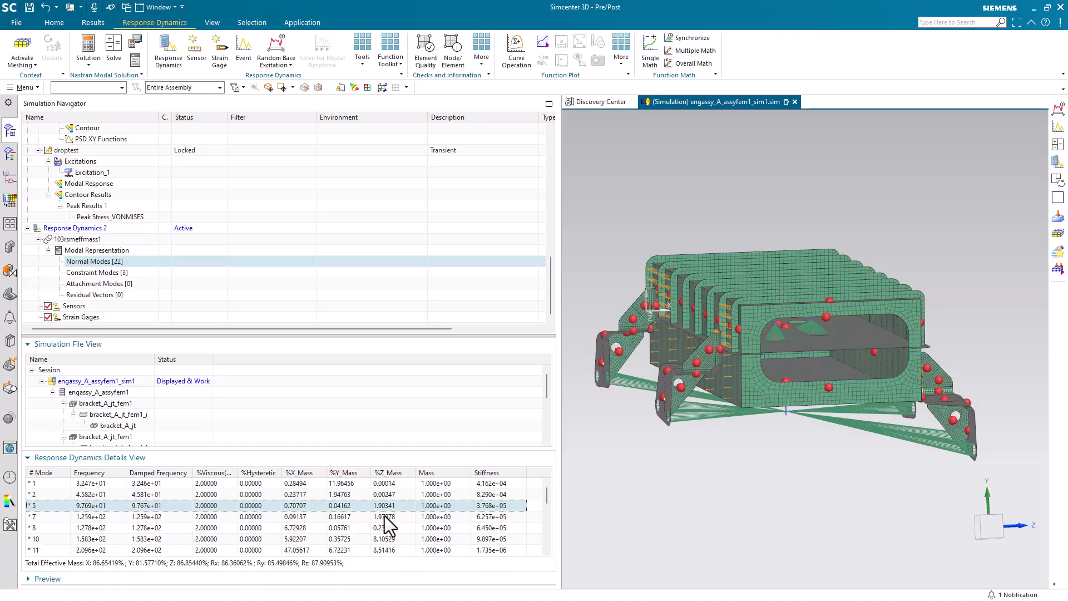
click(385, 518)
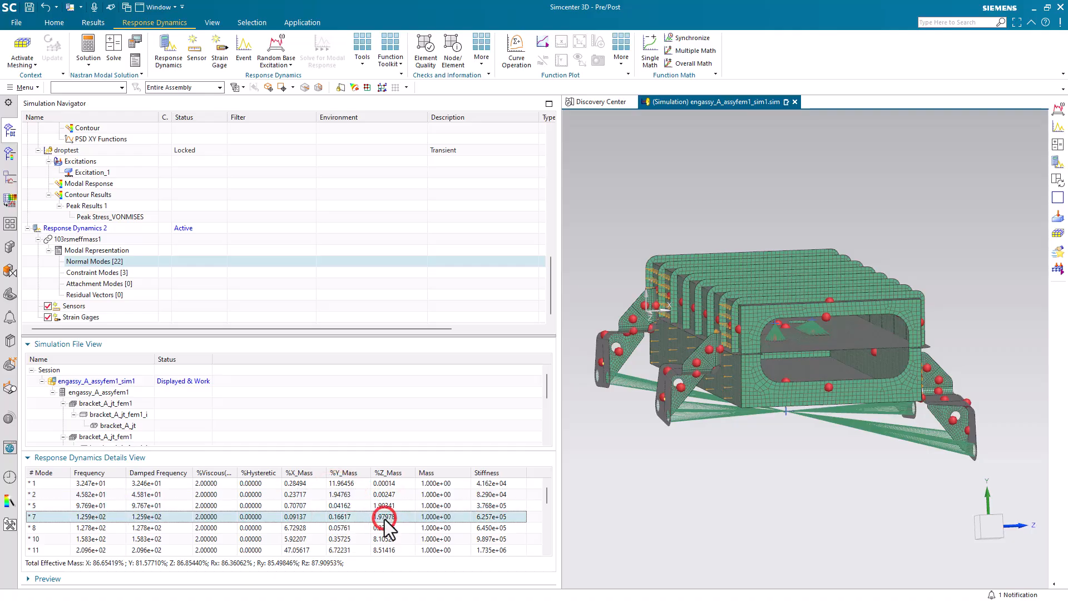
click(289, 529)
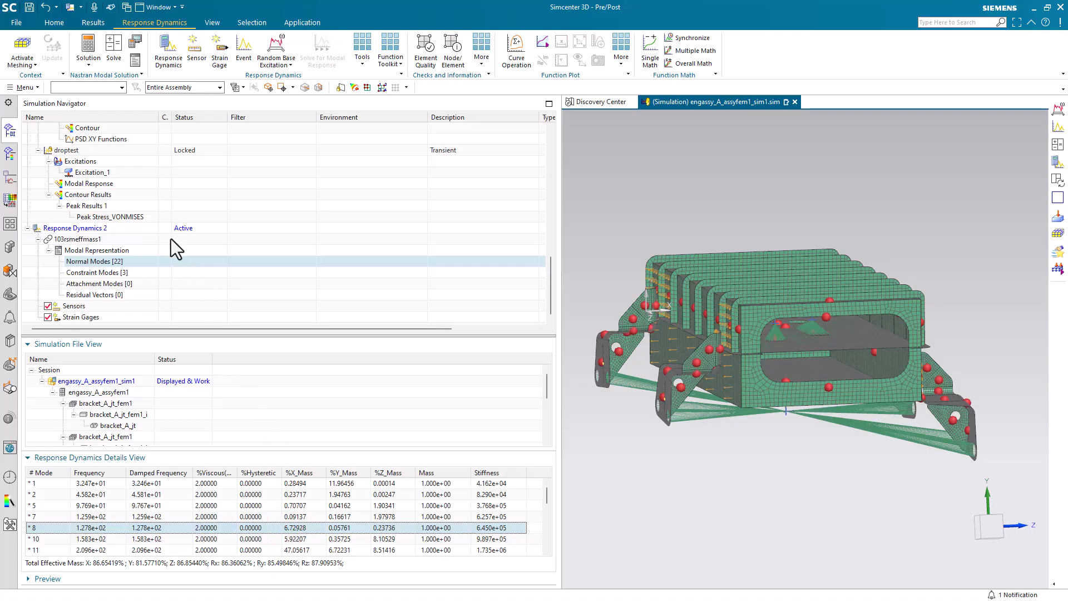
Step: Examine the individual mode rows in the normal-mode table of Response Dynamics 1
scroll(171, 240, up, 6)
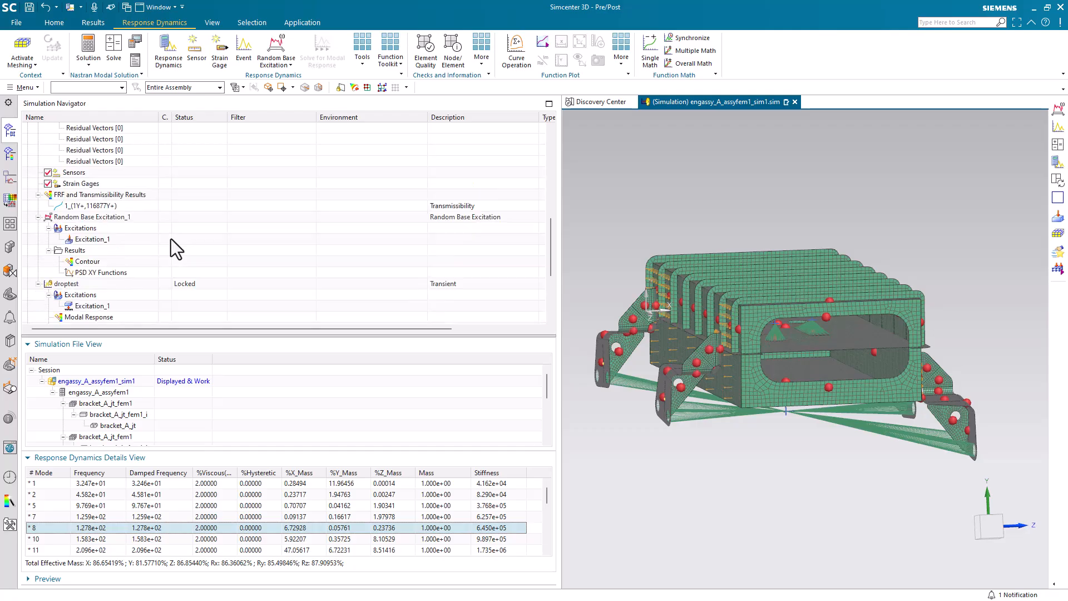
click(99, 196)
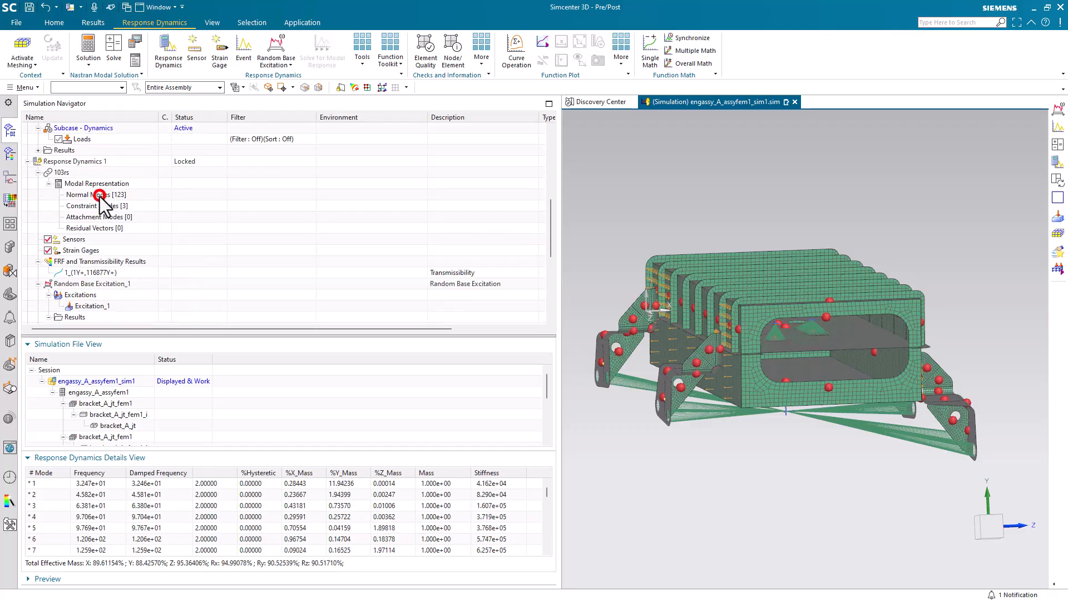
click(42, 505)
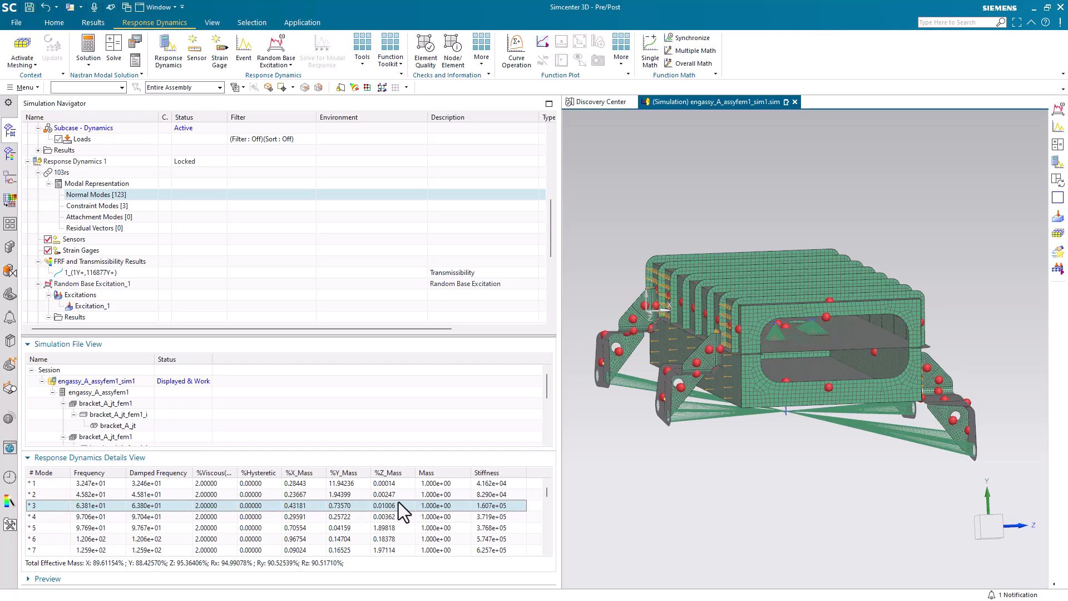
click(49, 517)
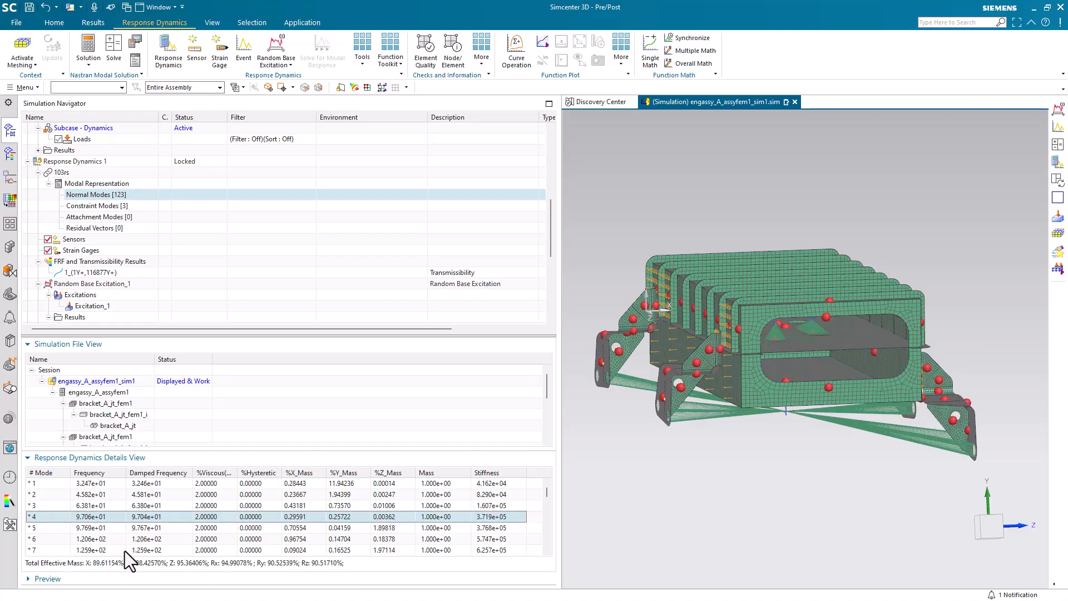
click(46, 541)
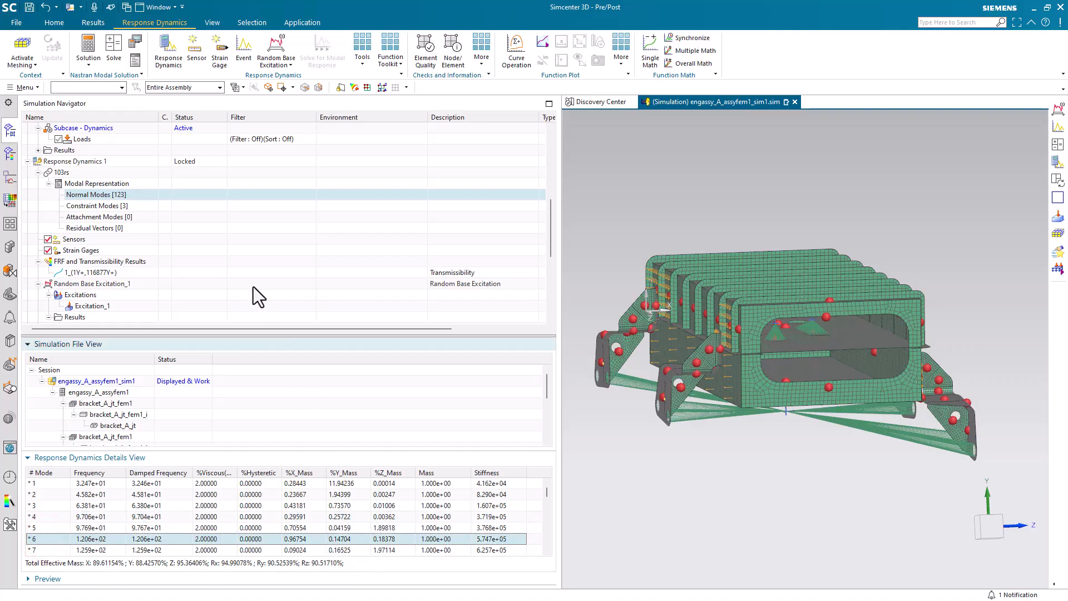
scroll(216, 256, down, 2)
scroll(216, 256, down, 4)
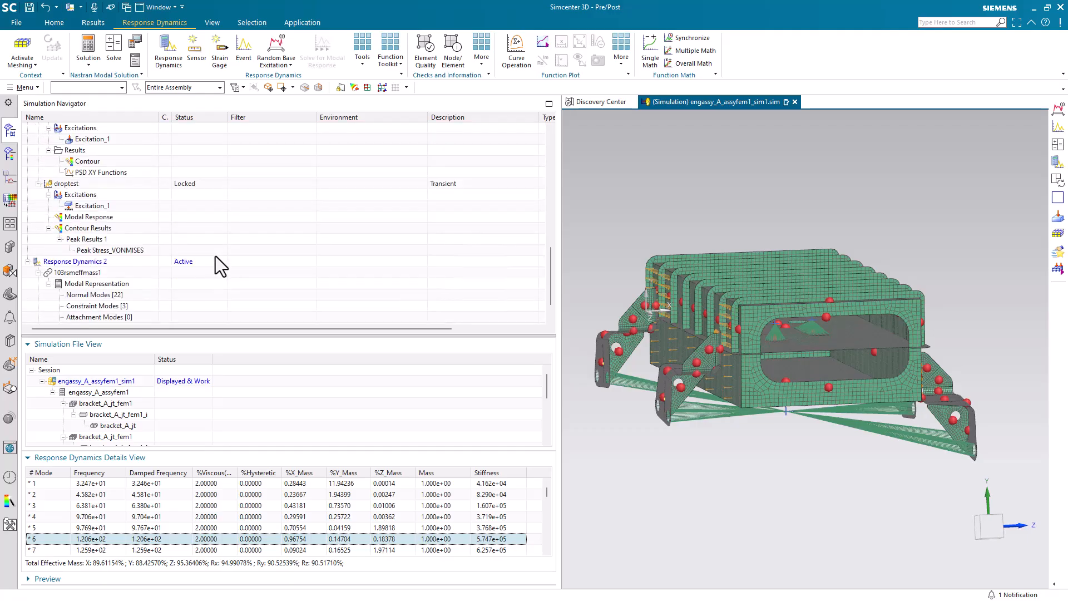
Step: Create a Random Base Excitation event in Response Dynamics 2 with default settings
click(86, 229)
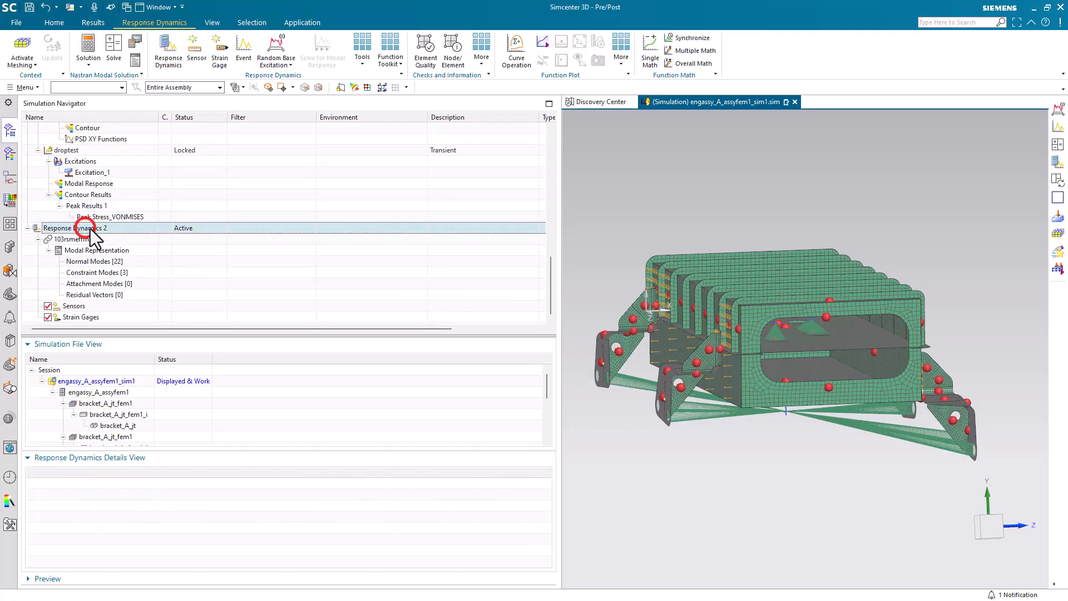
click(276, 49)
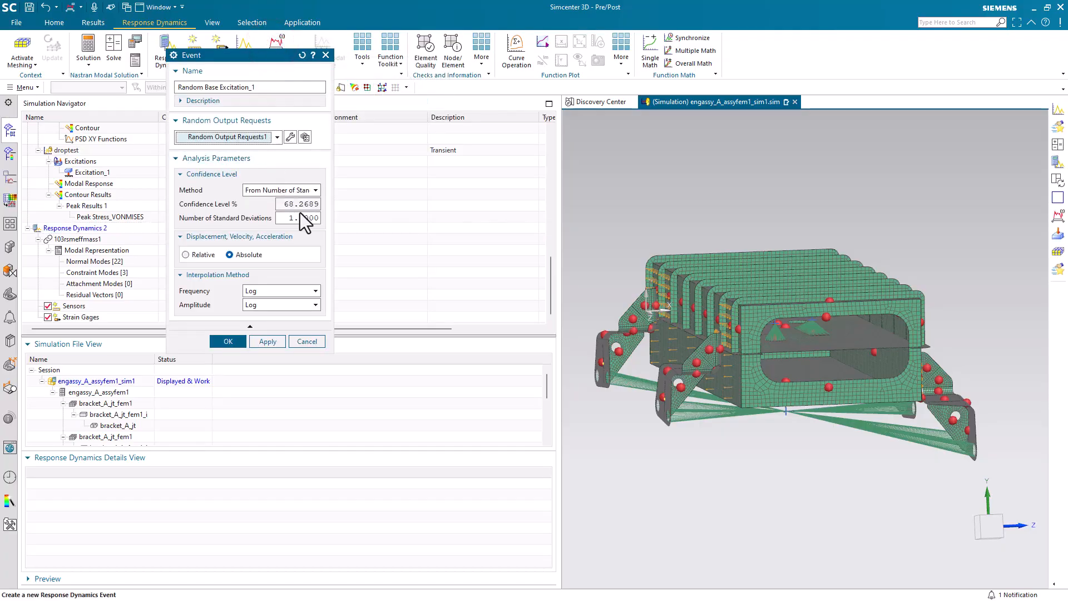
click(228, 341)
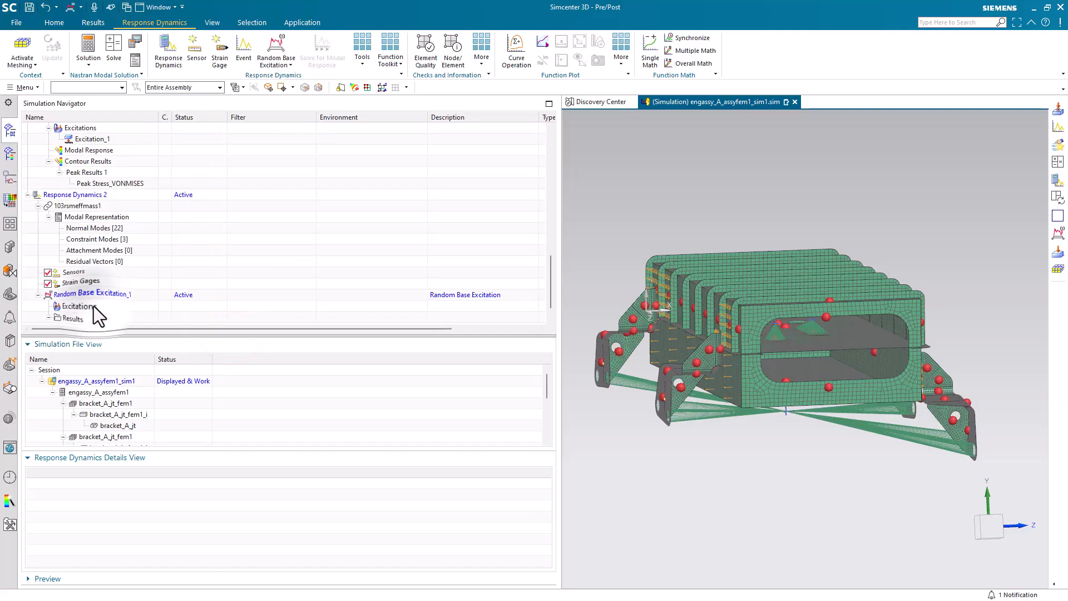
Step: Add a translational nodal excitation in Y using the psdy function from the XY Function Manager
right_click(93, 306)
mouse_move(139, 313)
click(186, 313)
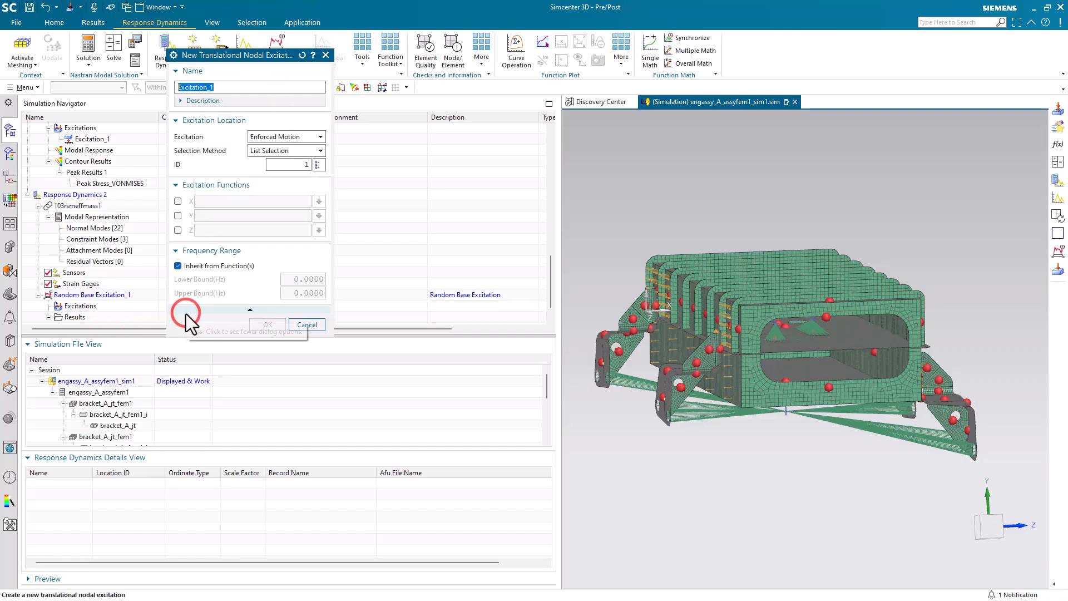
click(179, 216)
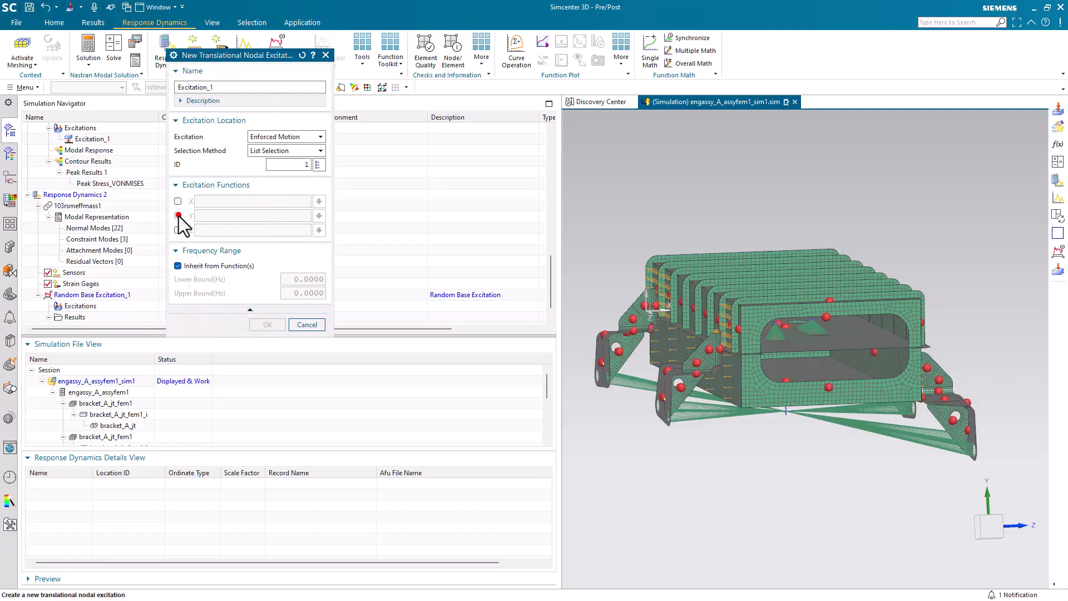
click(320, 217)
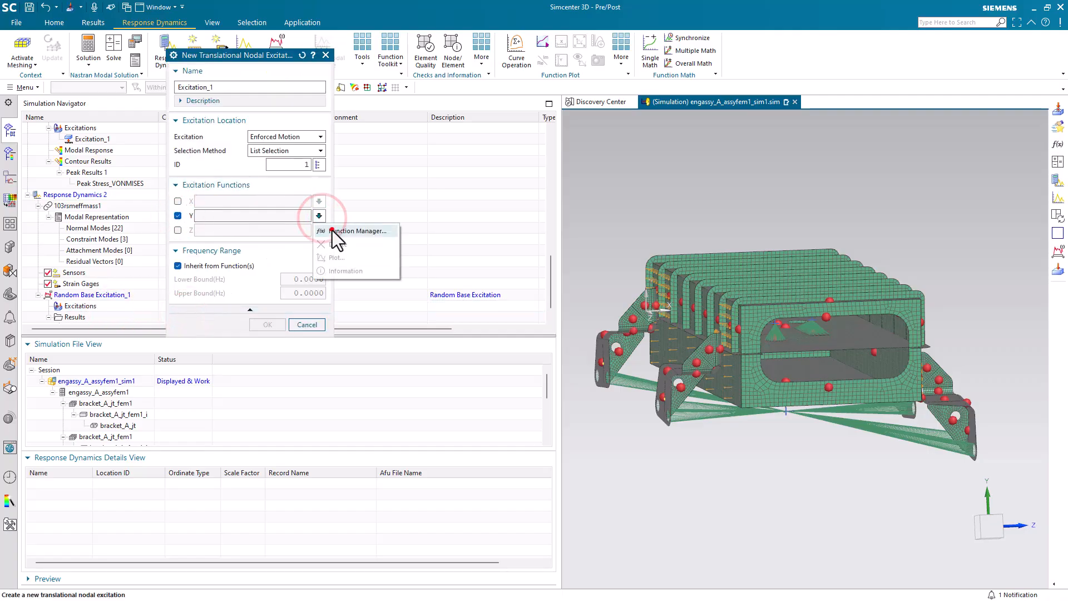
click(334, 231)
click(238, 147)
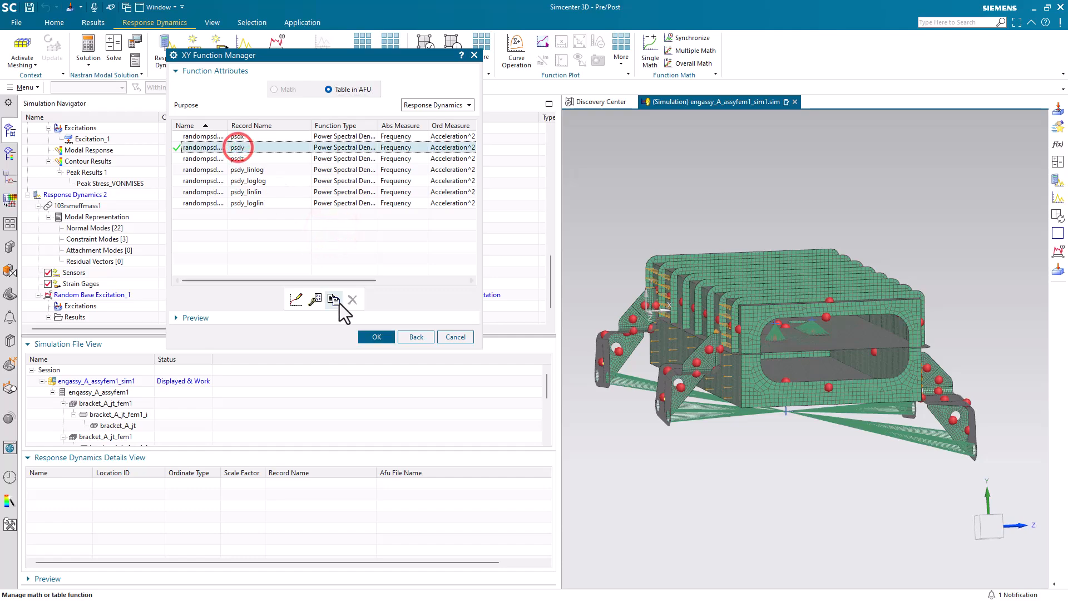
click(366, 338)
click(268, 325)
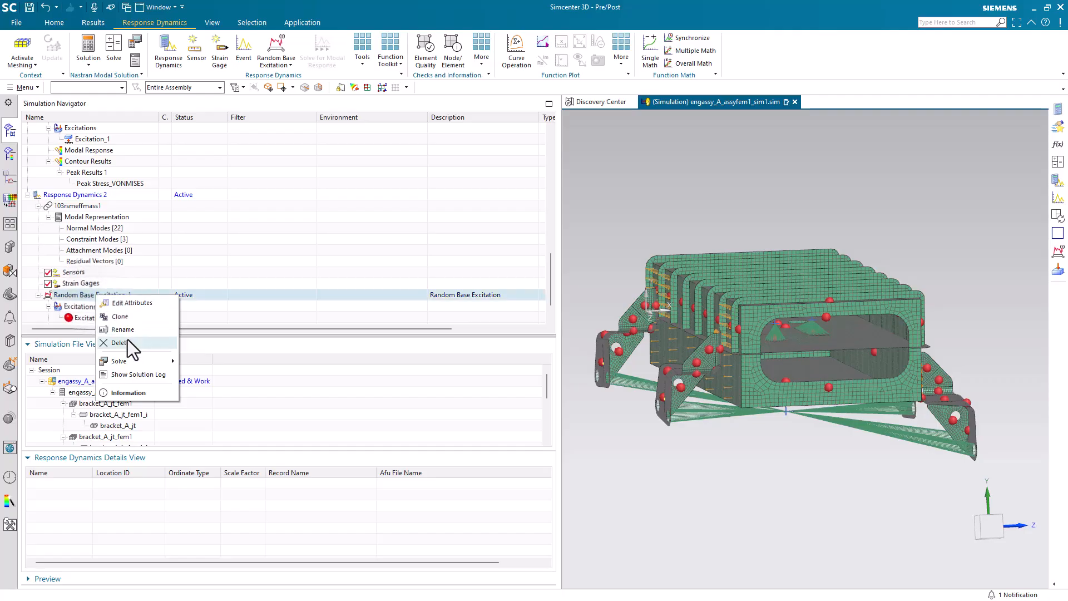
Step: Solve the Random Base Excitation_1 event of Response Dynamics 2 and close the information window
click(141, 363)
click(203, 365)
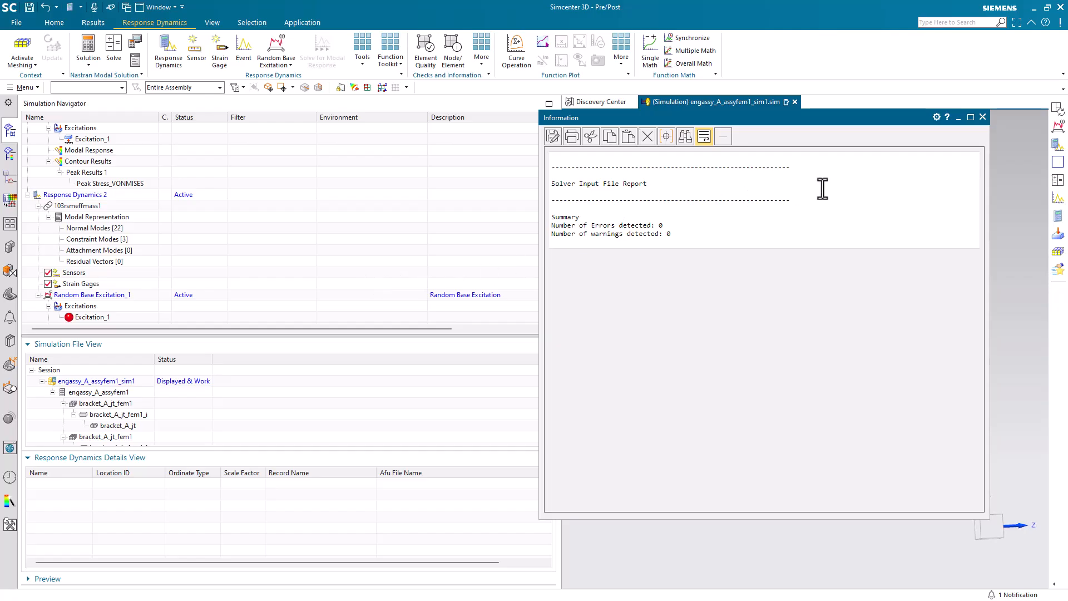
click(983, 117)
Step: Display the Von Mises Stress [Peak] contour for Mode 1 of Response Dynamics 2's random base excitation
scroll(162, 271, down, 1)
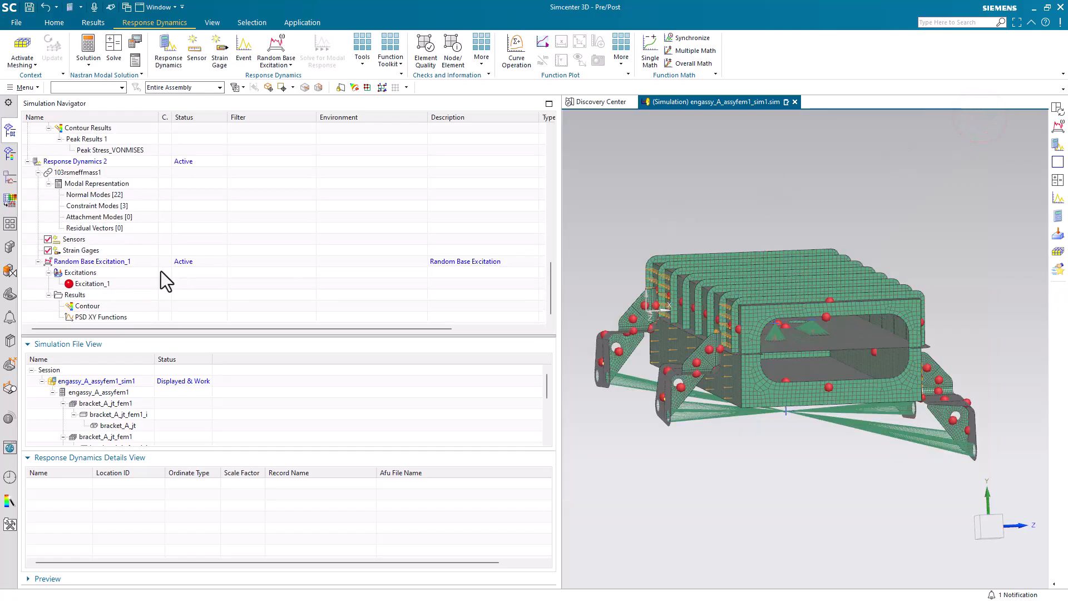
double_click(88, 304)
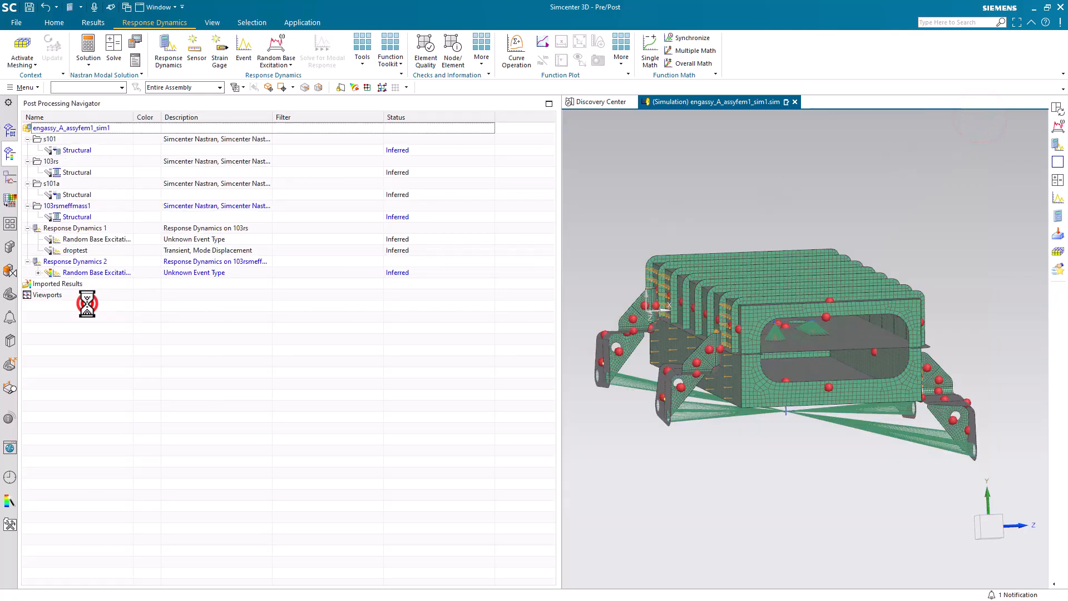
click(37, 272)
click(48, 306)
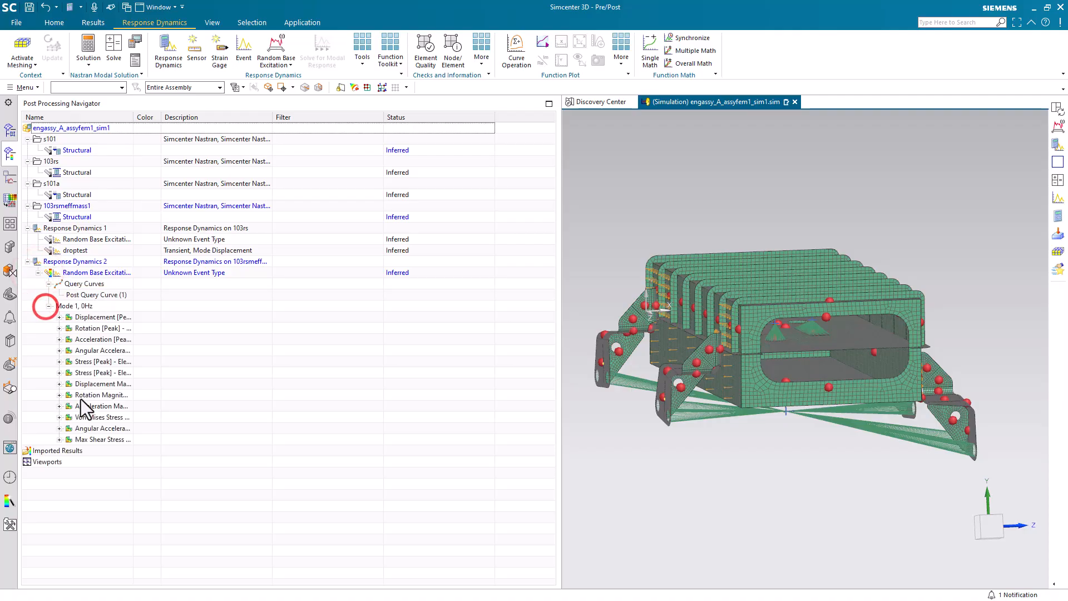
double_click(97, 419)
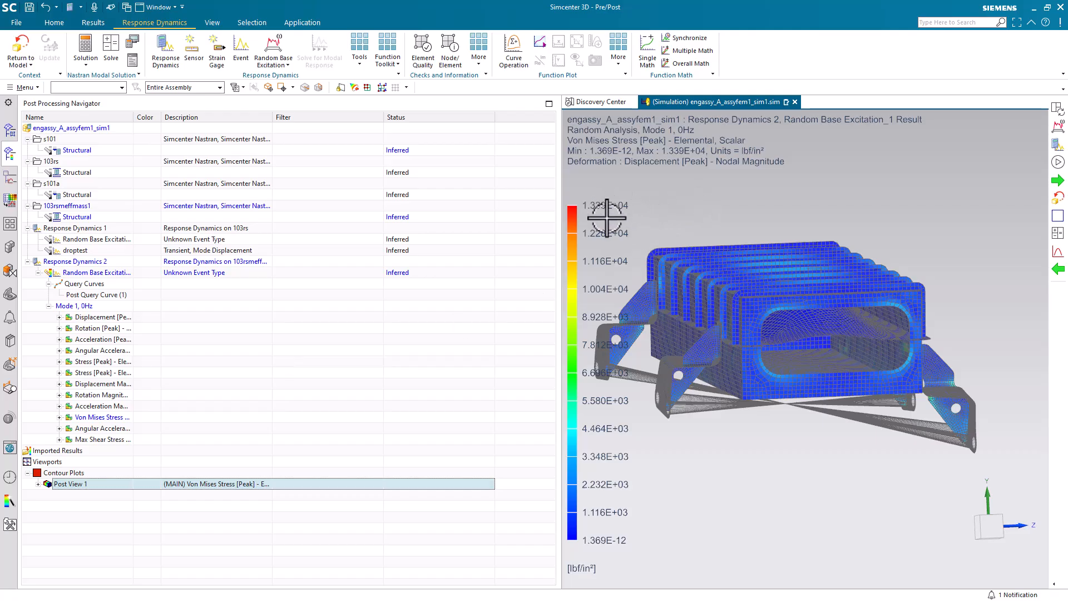
Step: Plot Response Dynamics 1's Von Mises Stress [Peak] result in a second viewport beside the first
double_click(71, 241)
click(37, 239)
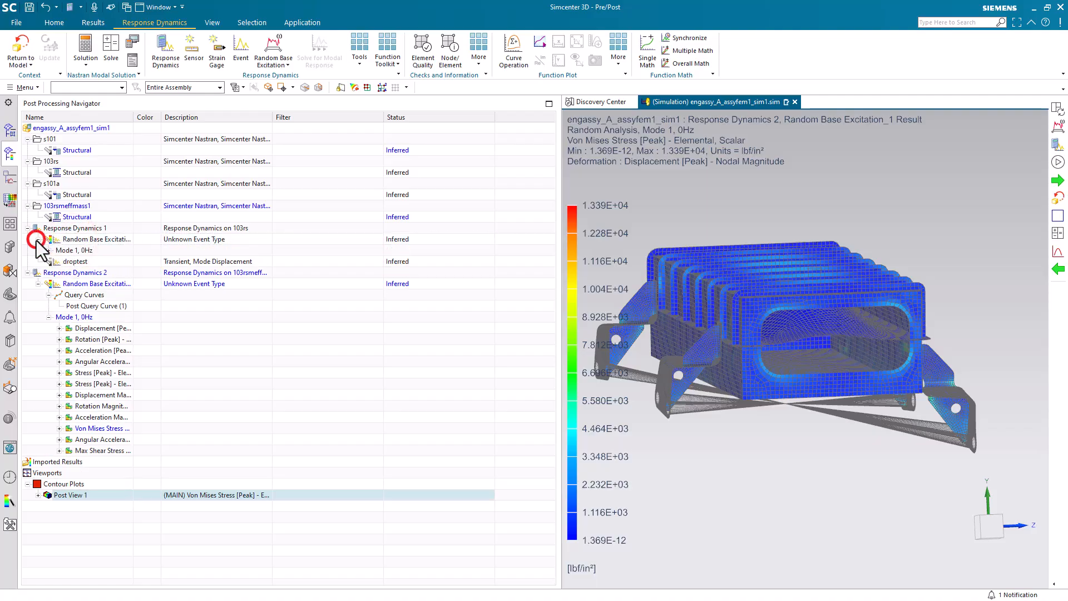
click(48, 252)
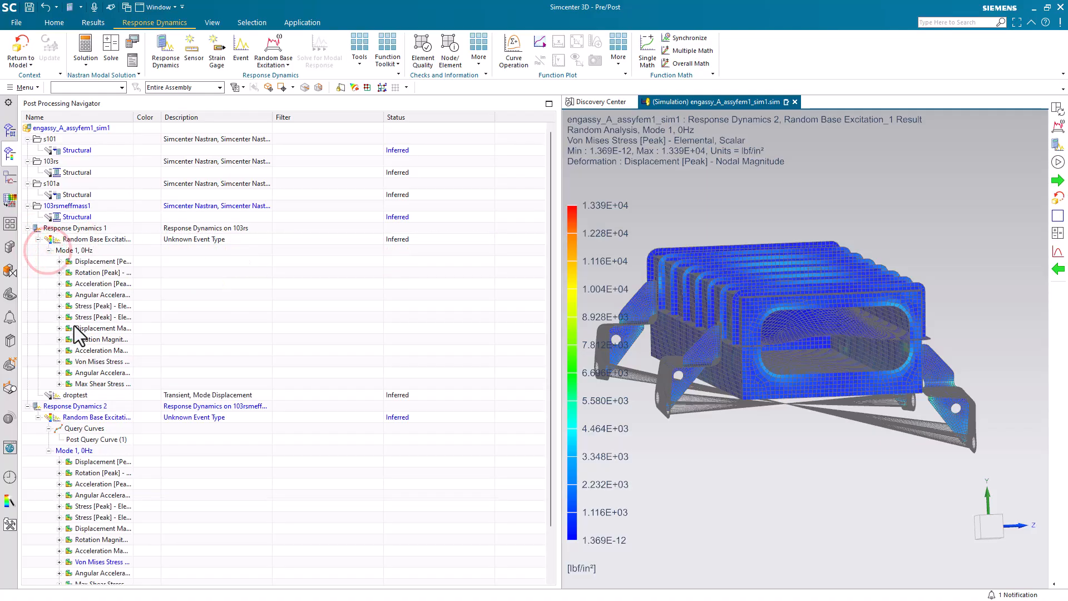
click(95, 360)
drag(95, 359, 794, 348)
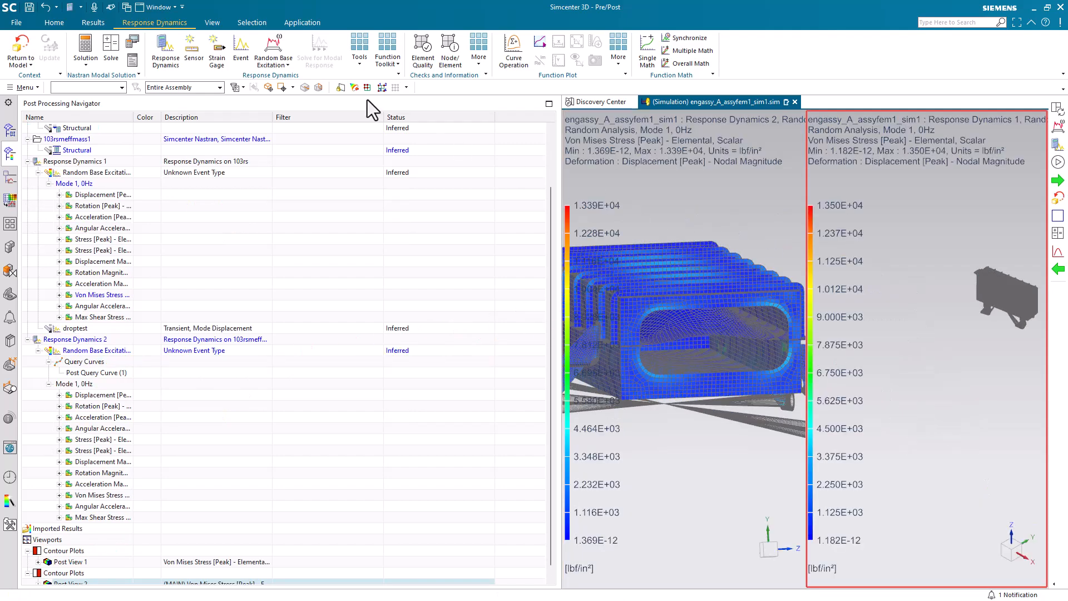
Step: Synchronize the views of the two side-by-side result viewports
click(98, 25)
click(105, 41)
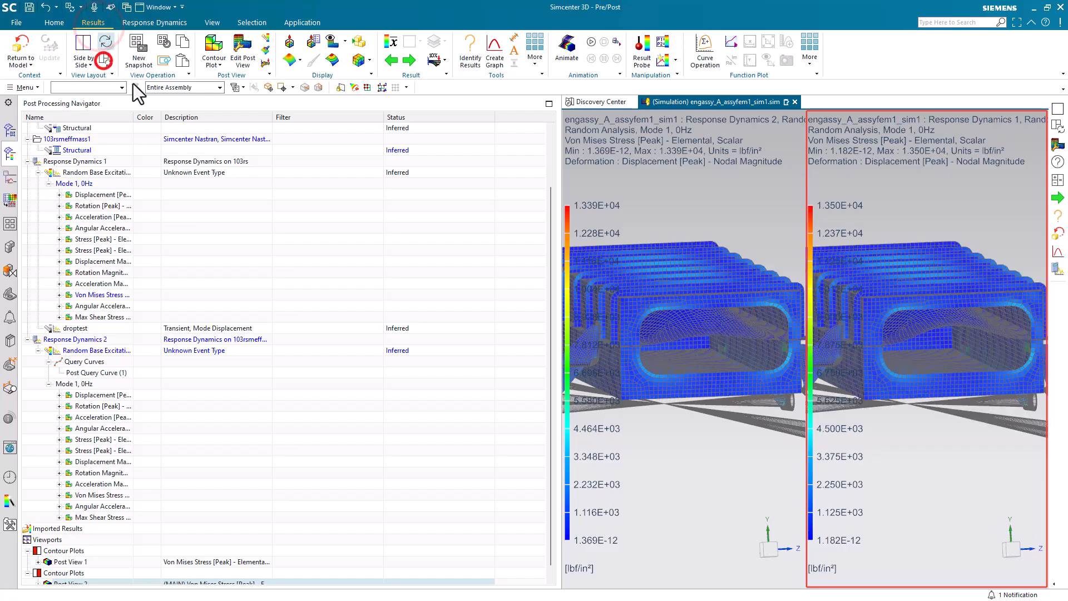
scroll(729, 393, down, 3)
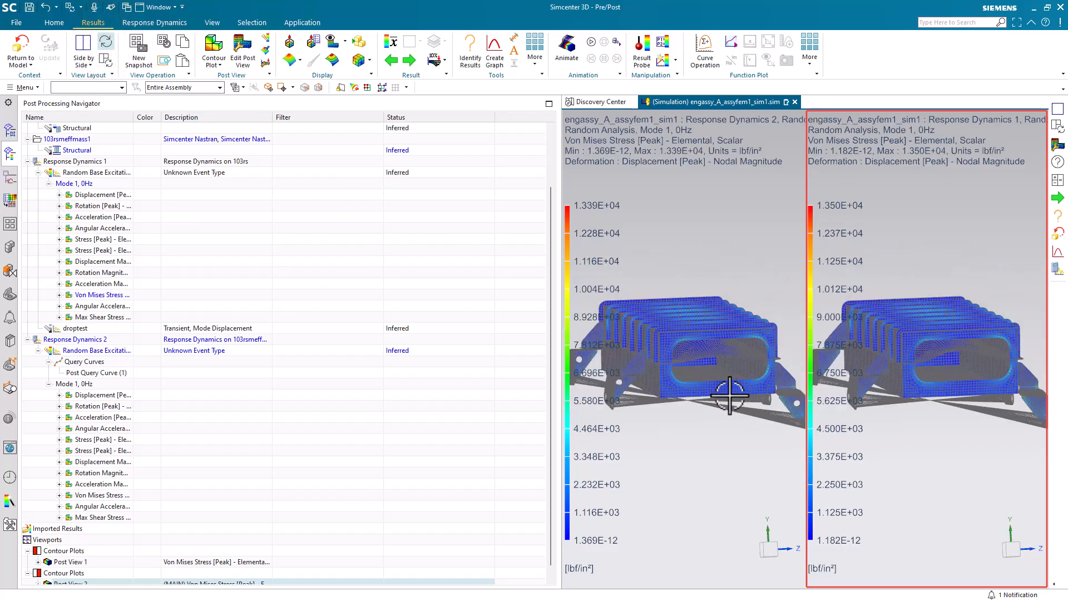
scroll(729, 393, down, 2)
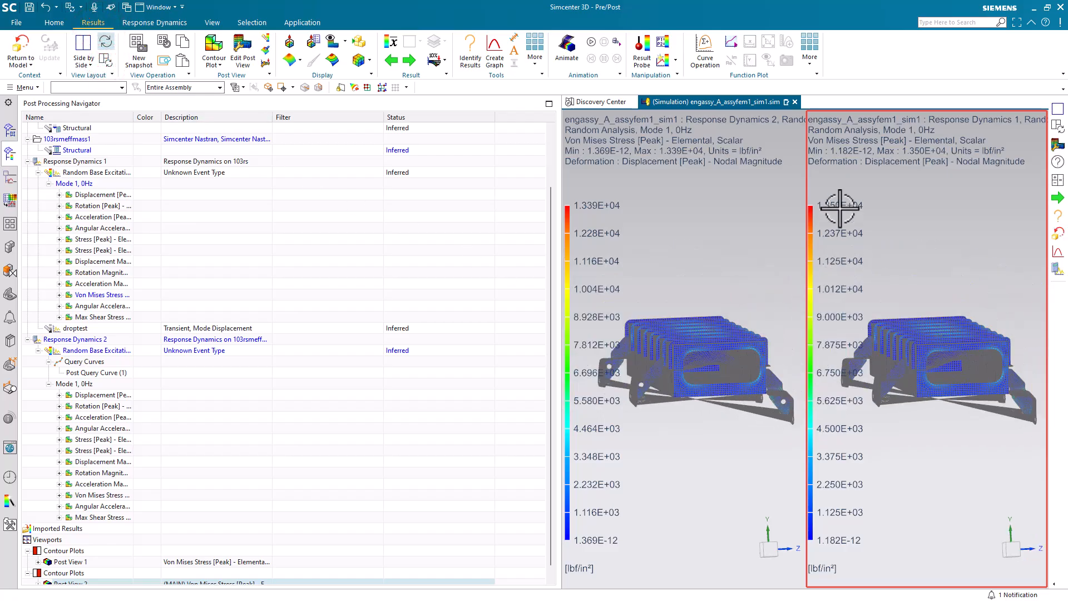